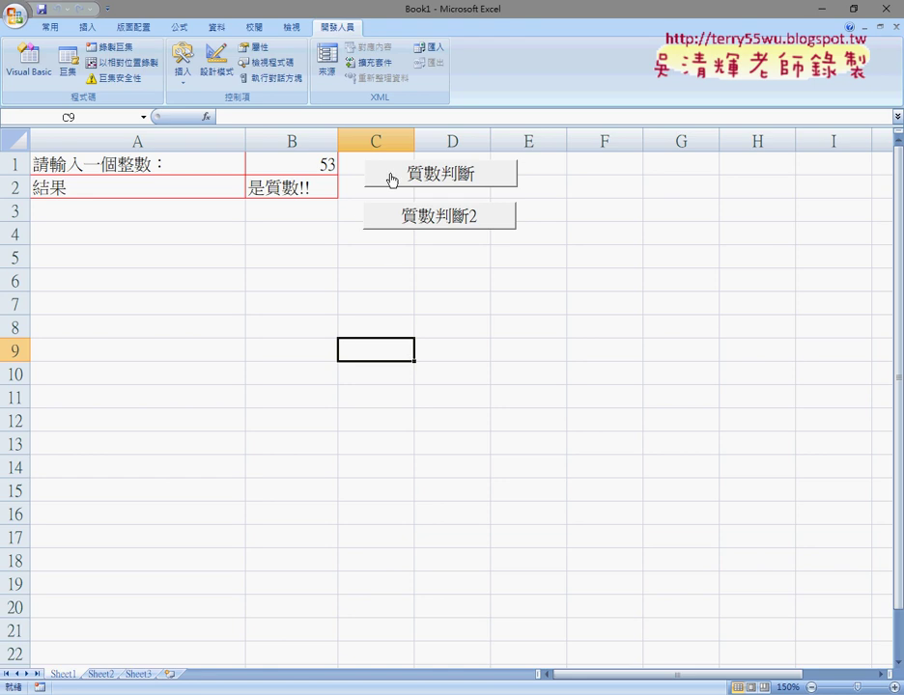
# Run the 質數判斷 macro with 52 (not prime) and then 53 (prime)
pyautogui.click(449, 178)
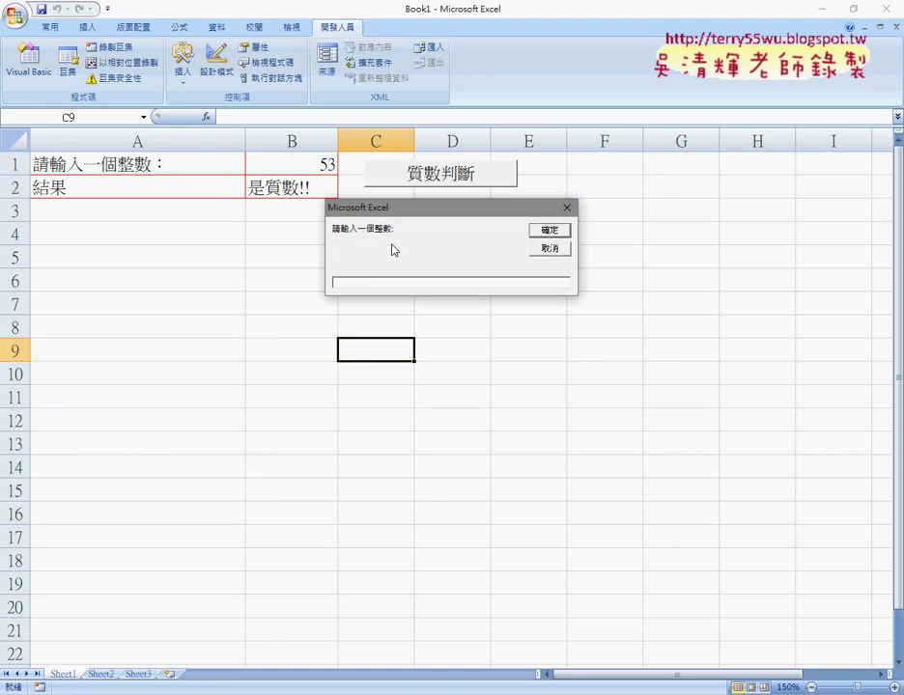
pyautogui.write('52')
pyautogui.press('Return')
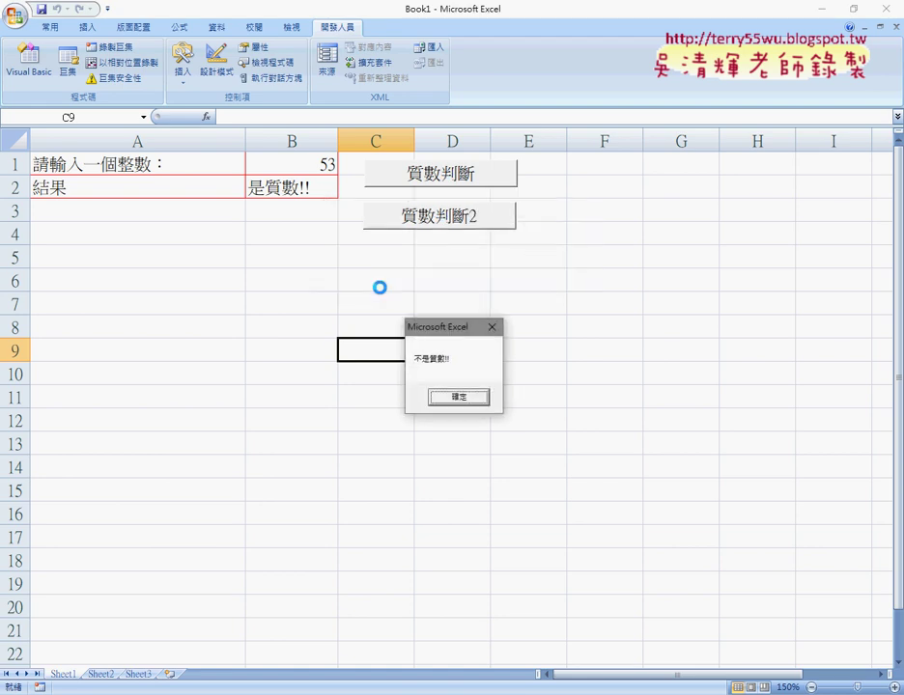
pyautogui.click(458, 398)
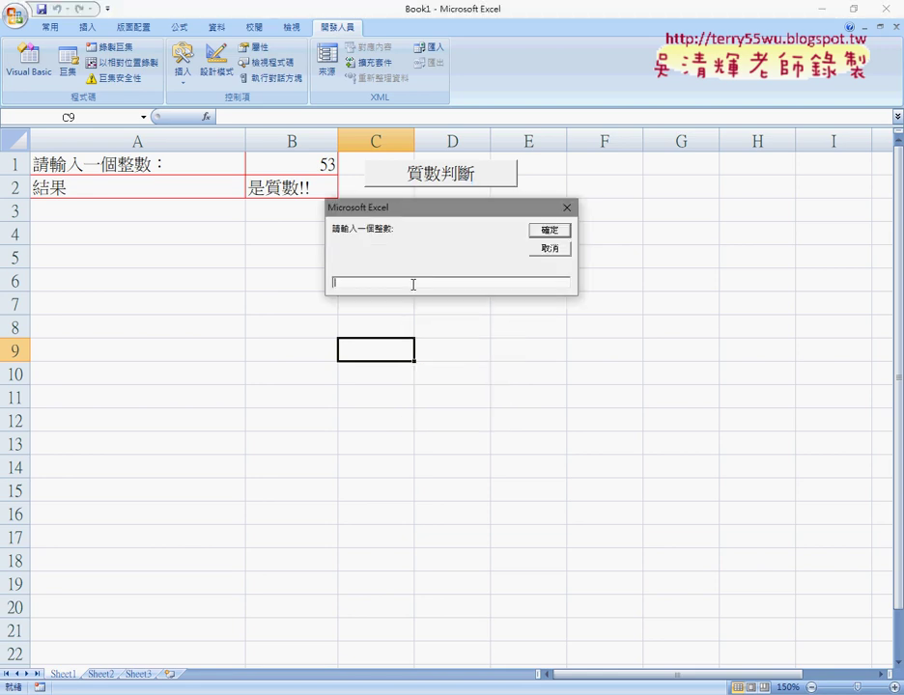
pyautogui.write('53')
pyautogui.press('Return')
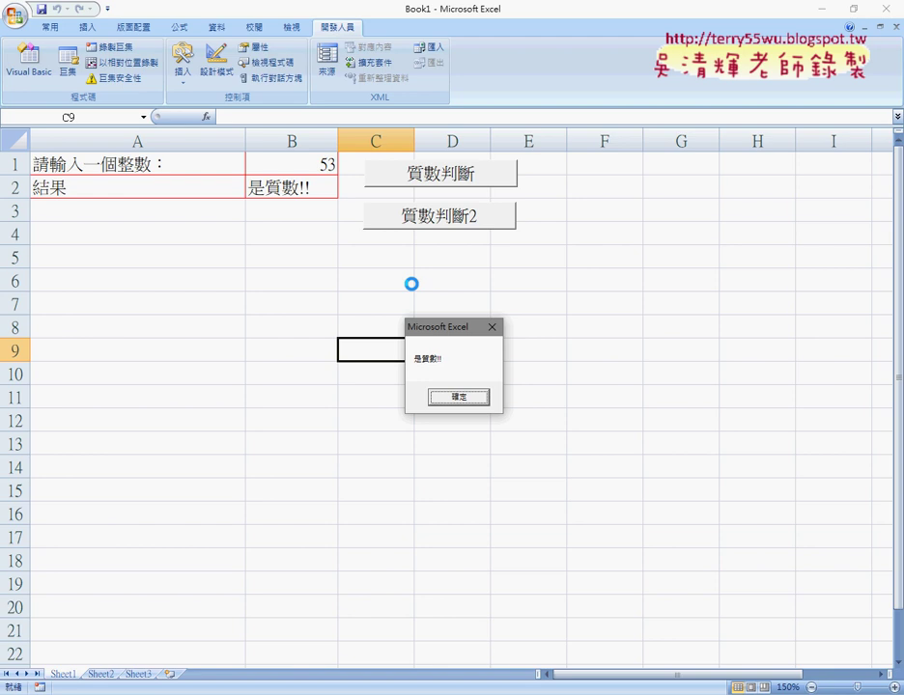
pyautogui.click(461, 398)
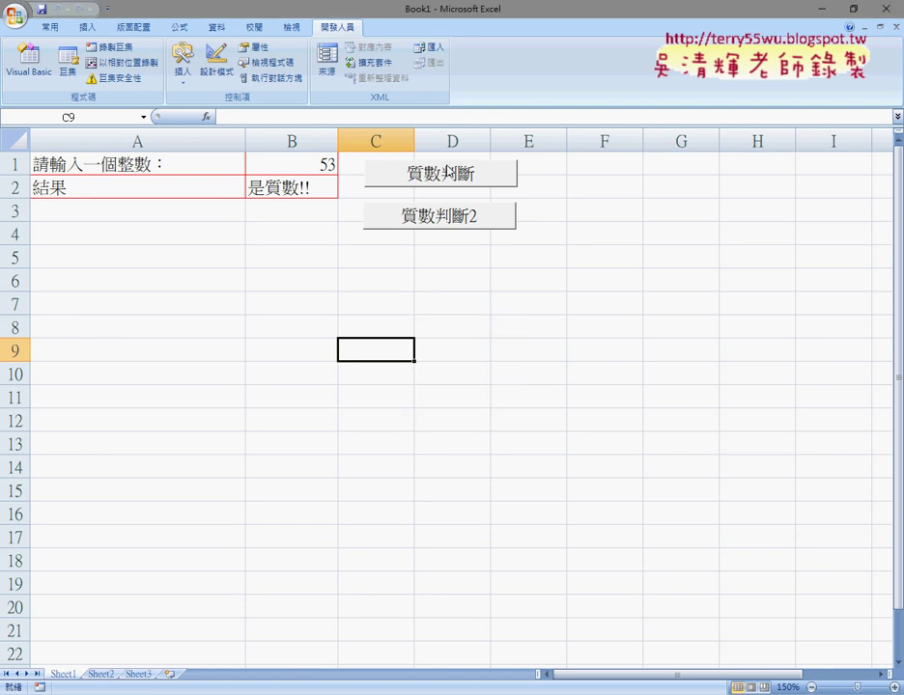
# Set B1 to 52 and run 質數判斷2, then change B1 to 53 and rerun it
pyautogui.click(292, 169)
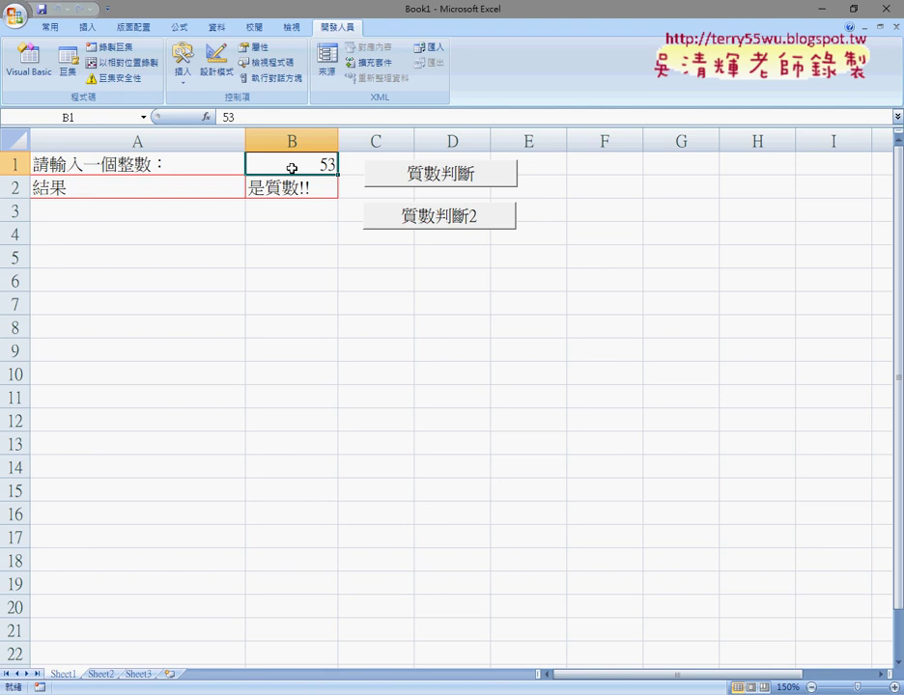
pyautogui.doubleClick(316, 167)
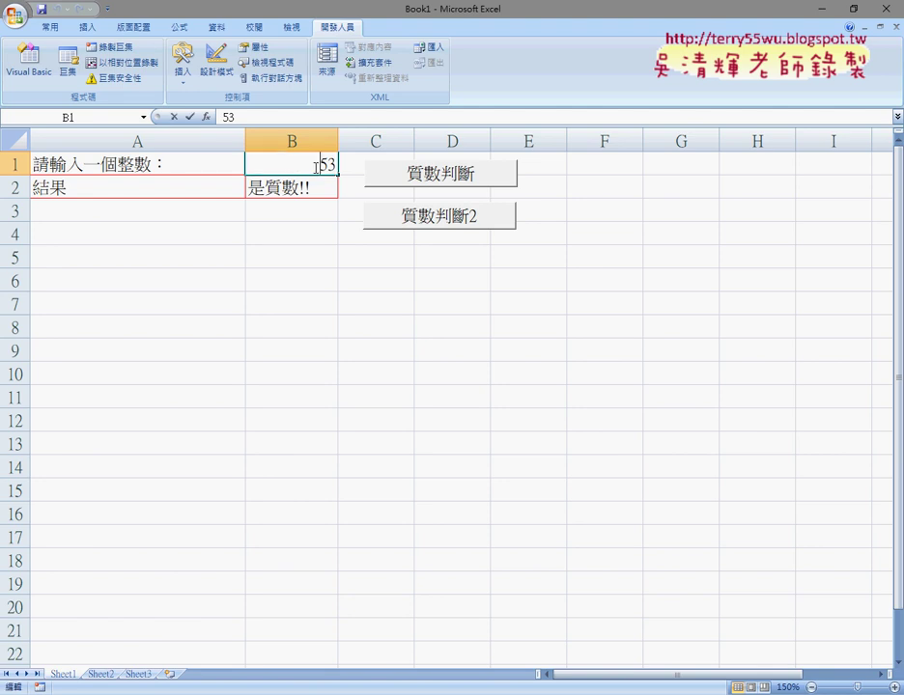
pyautogui.moveTo(315, 167); pyautogui.dragTo(372, 154)
pyautogui.write('5')
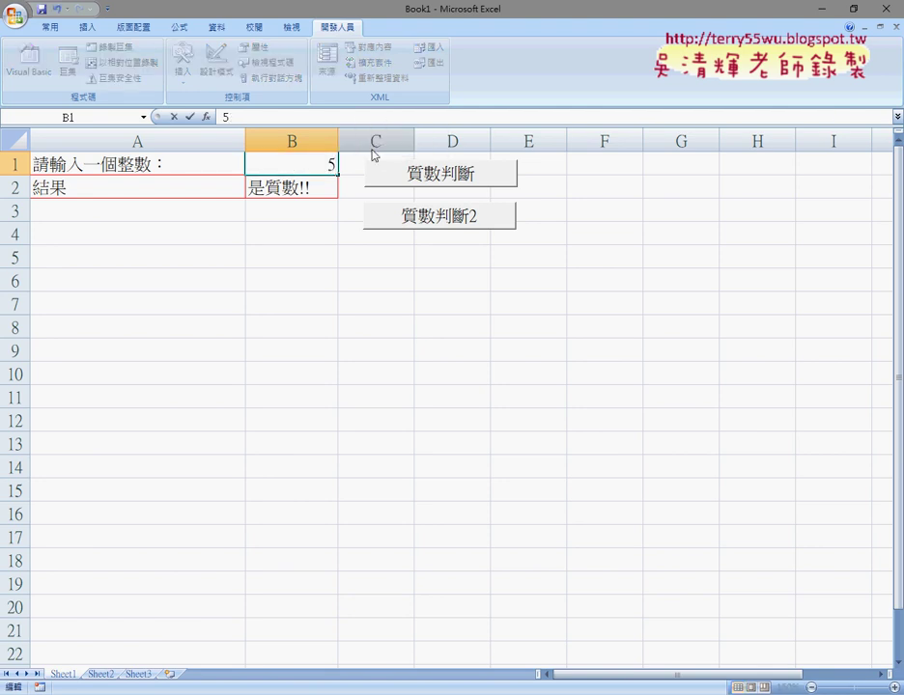
pyautogui.write('2')
pyautogui.click(376, 349)
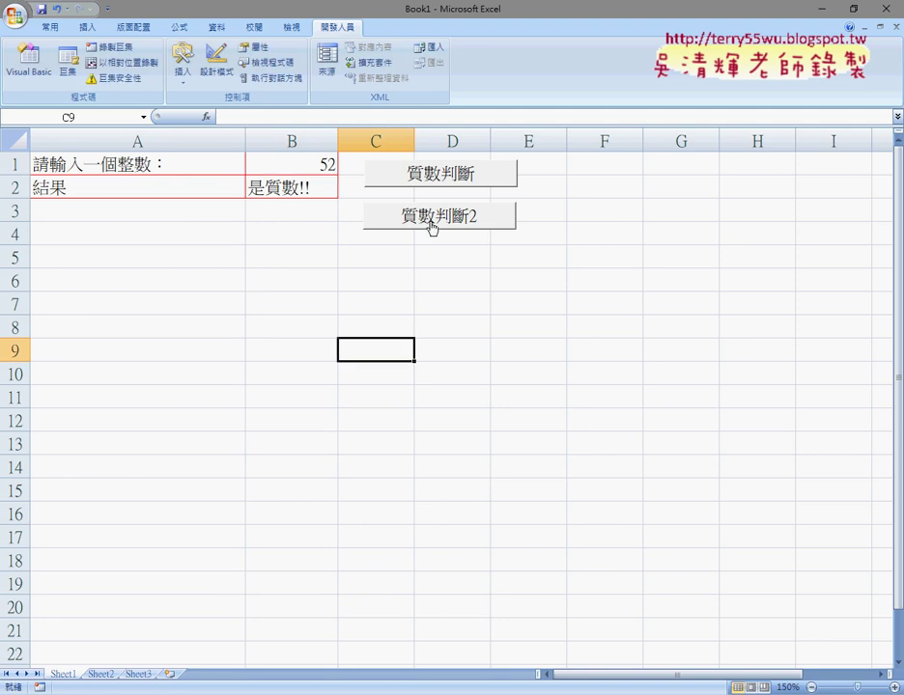
pyautogui.click(431, 223)
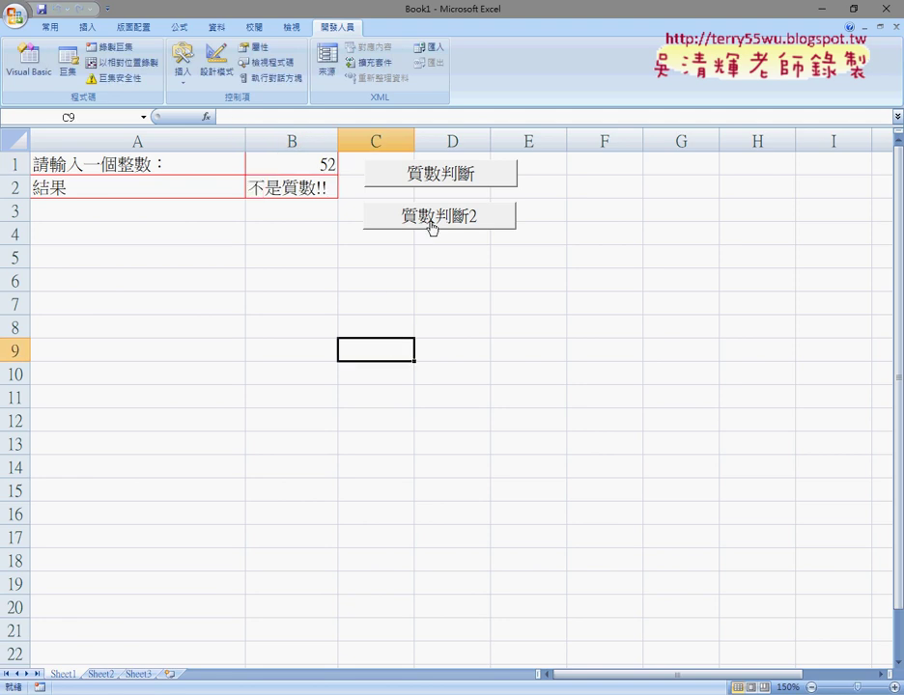
pyautogui.doubleClick(321, 165)
pyautogui.moveTo(328, 165); pyautogui.dragTo(341, 163)
pyautogui.write('3')
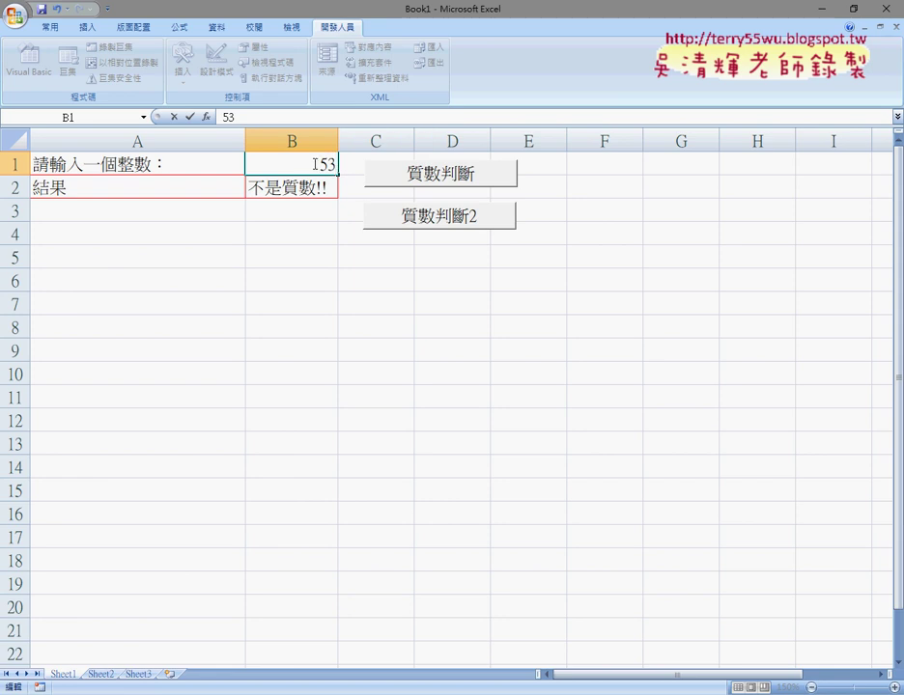
pyautogui.click(319, 257)
pyautogui.click(454, 217)
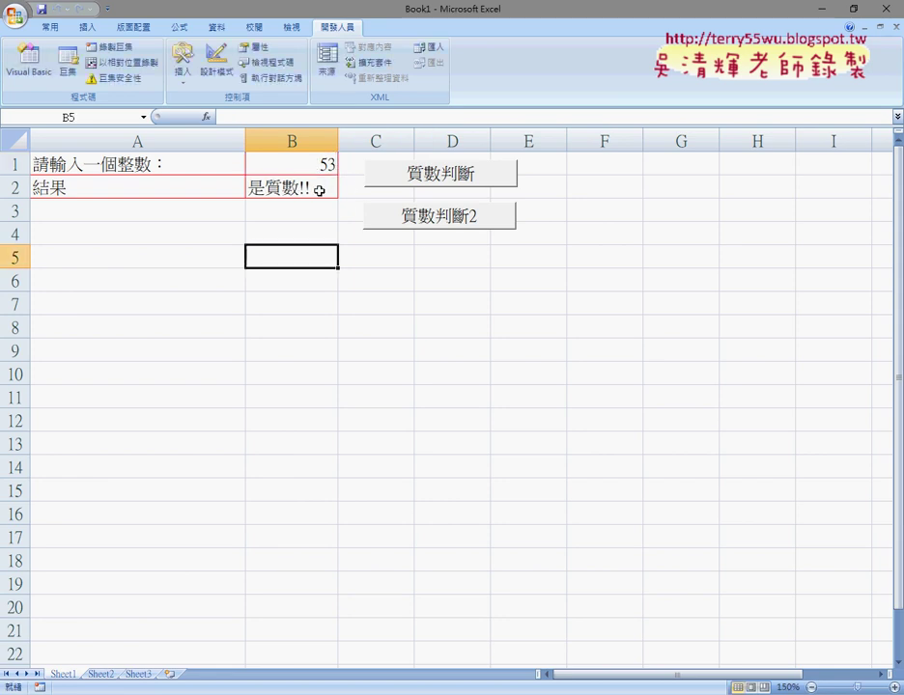
# Open the VBA editor and select the InputBox call in 質數判斷
pyautogui.click(29, 62)
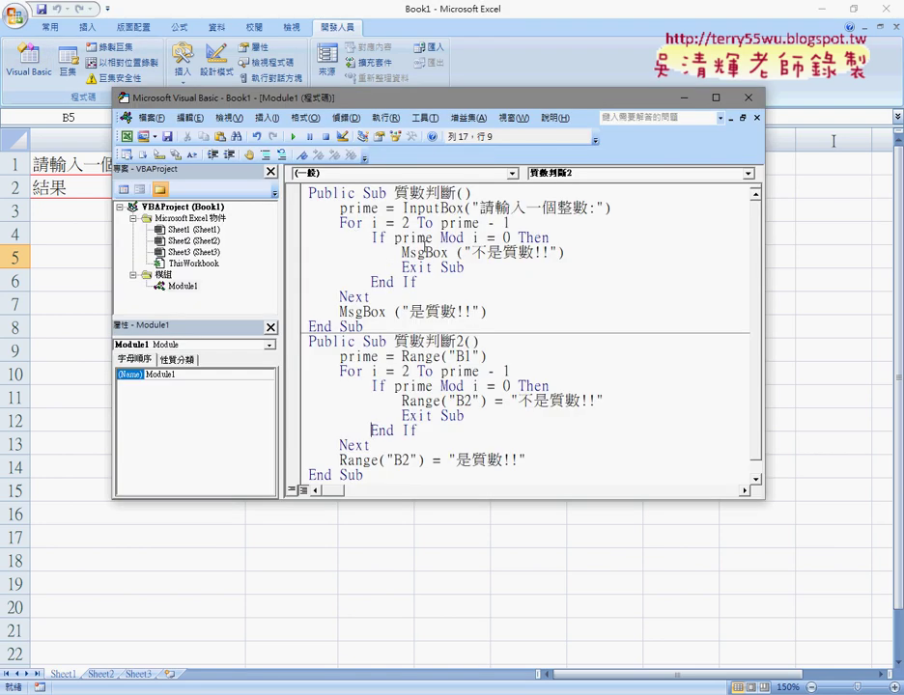
pyautogui.click(616, 209)
pyautogui.moveTo(617, 208); pyautogui.dragTo(401, 209)
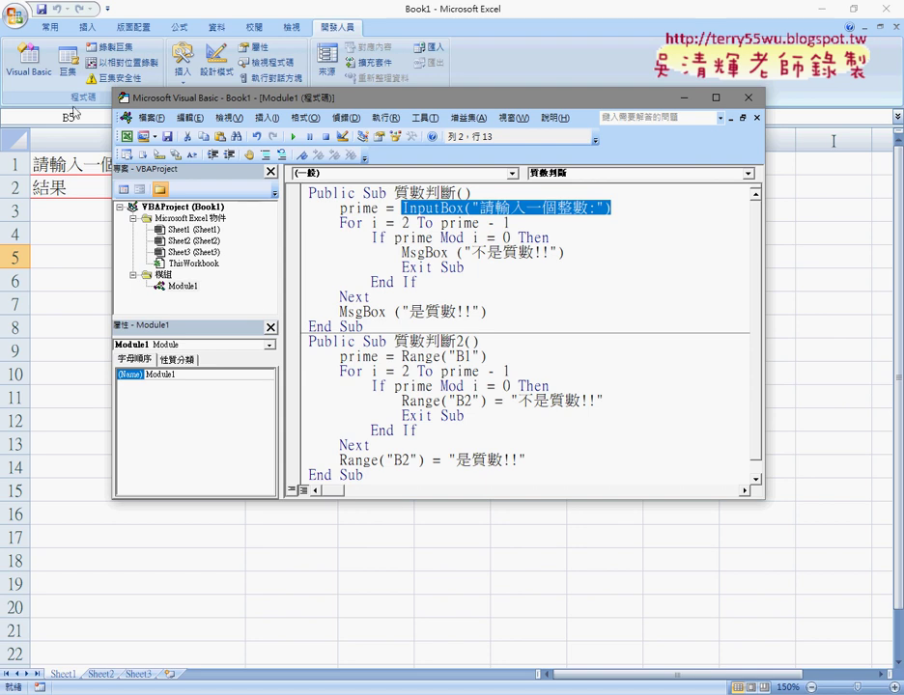
# Remove Module1 from the project without exporting it
pyautogui.click(175, 288)
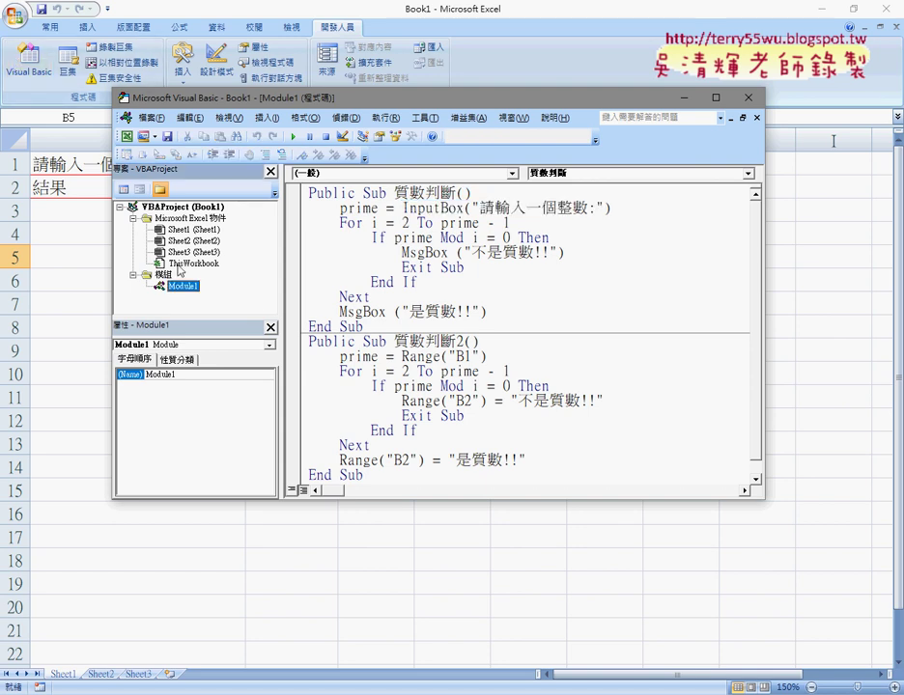
pyautogui.rightClick(184, 290)
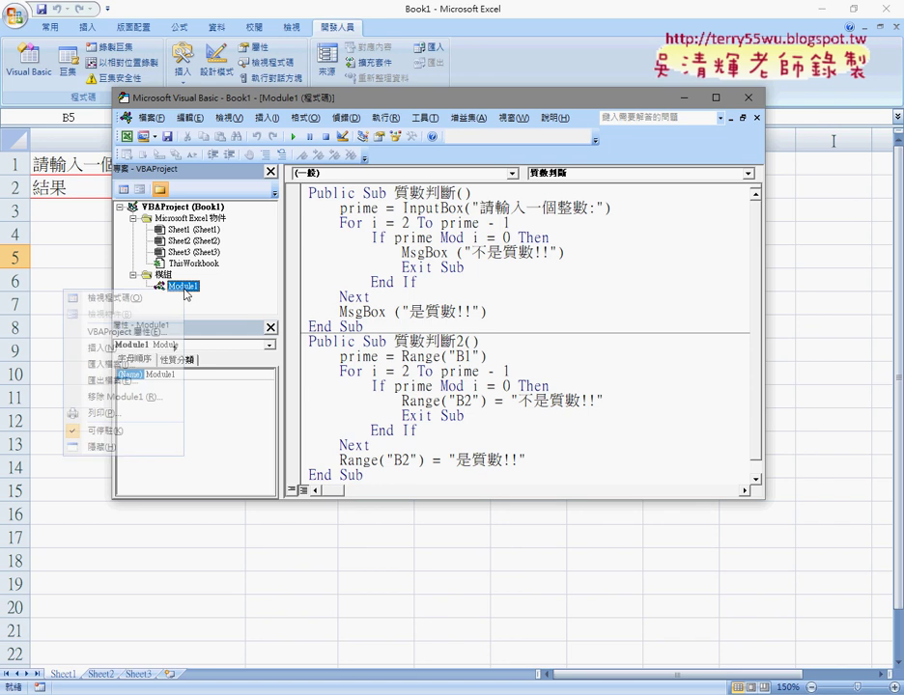
pyautogui.click(147, 399)
pyautogui.click(420, 402)
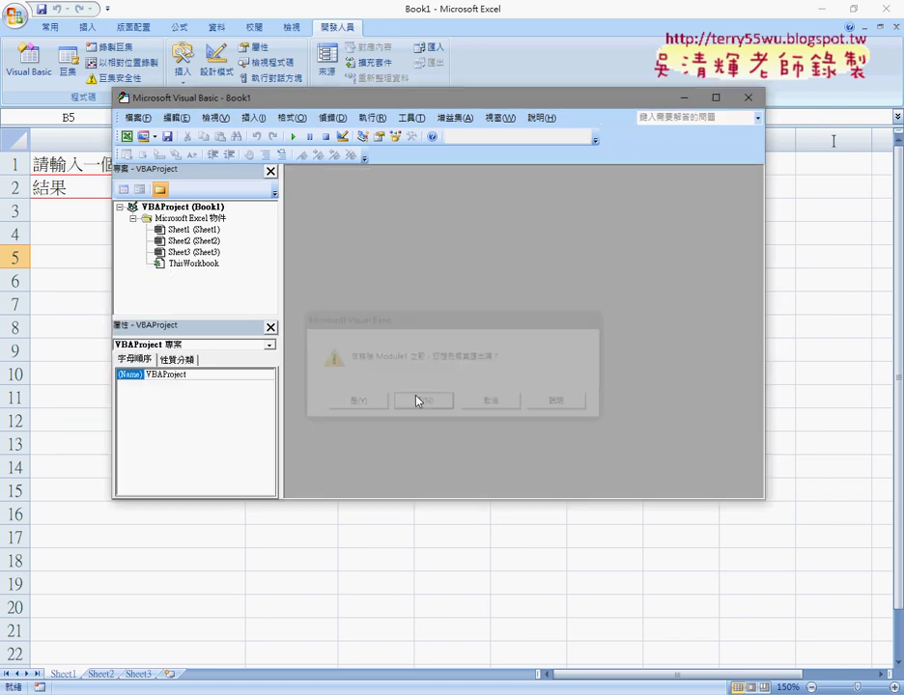
# Insert a new empty module into the project via 插入 > 模組
pyautogui.rightClick(192, 242)
pyautogui.moveTo(155, 305)
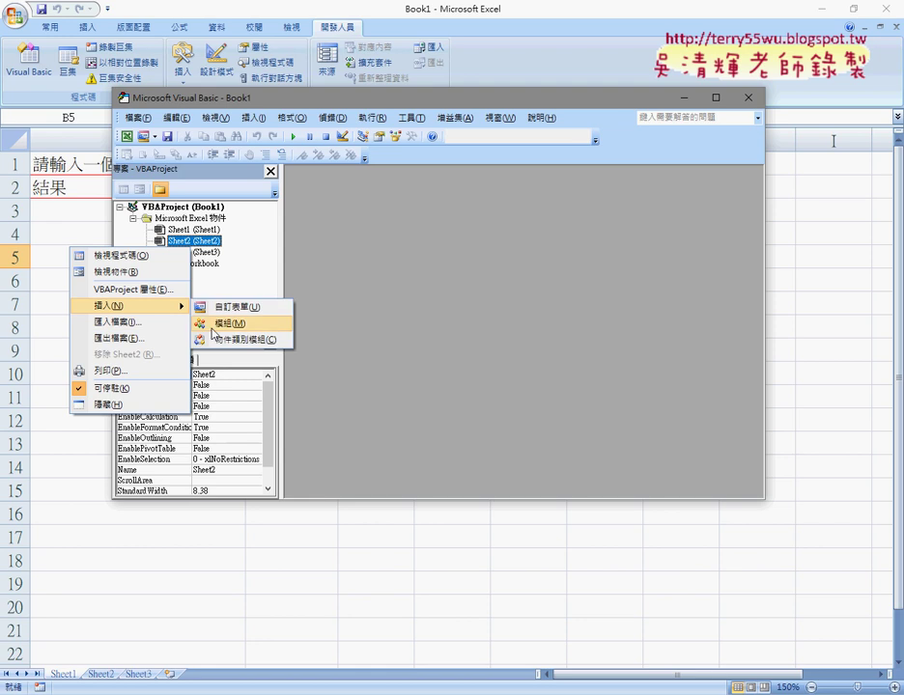
pyautogui.click(212, 323)
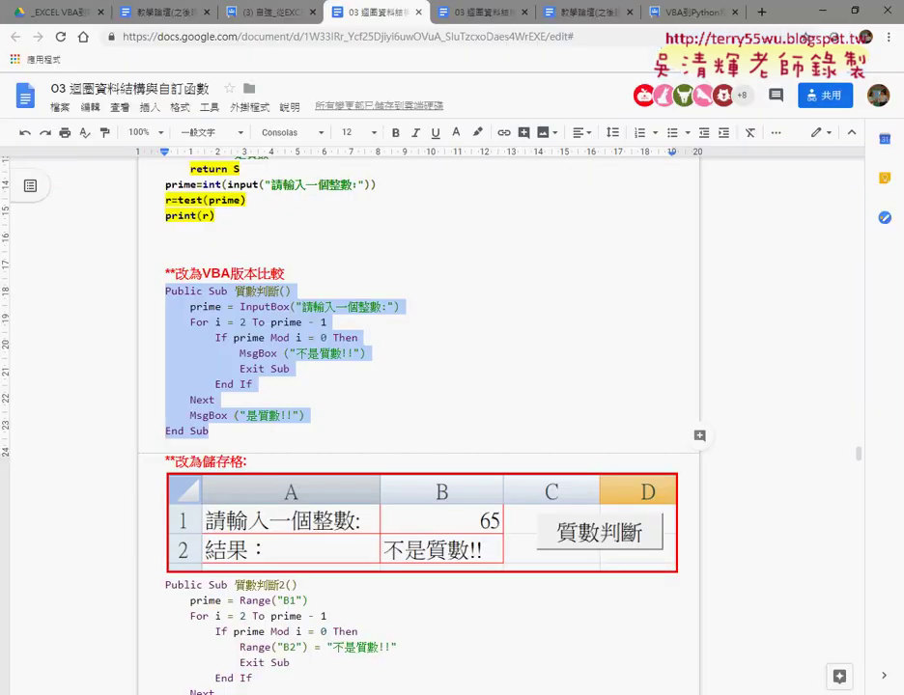
# Select and copy the whole 質數判斷 code block under 改為VBA版本比較 in the notes
pyautogui.scroll(-1, 309, 425)
pyautogui.scroll(-2, 309, 425)
pyautogui.scroll(-2, 309, 425)
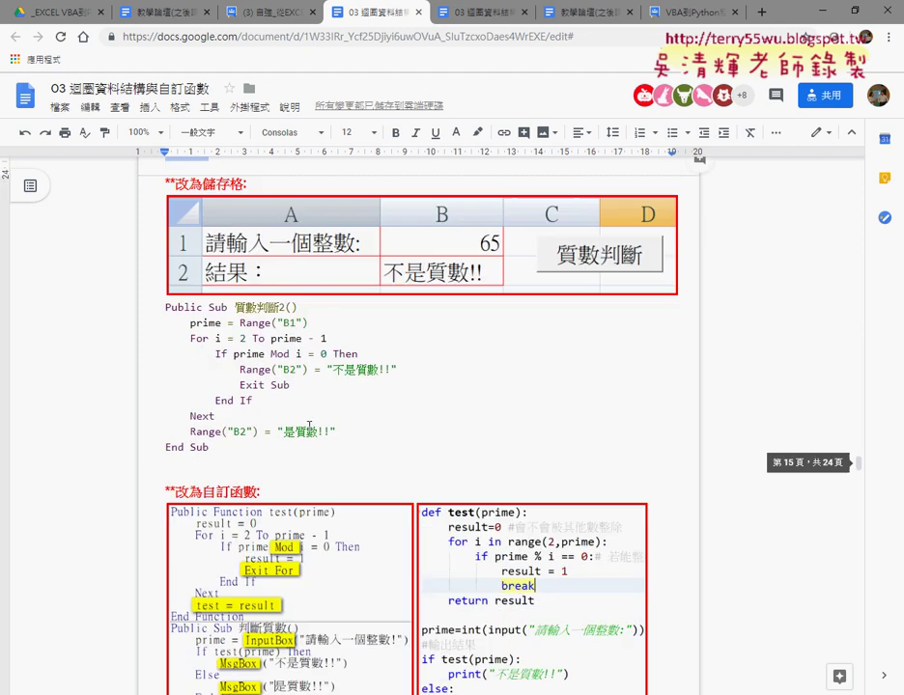
pyautogui.scroll(3, 290, 393)
pyautogui.click(267, 236)
pyautogui.doubleClick(238, 221)
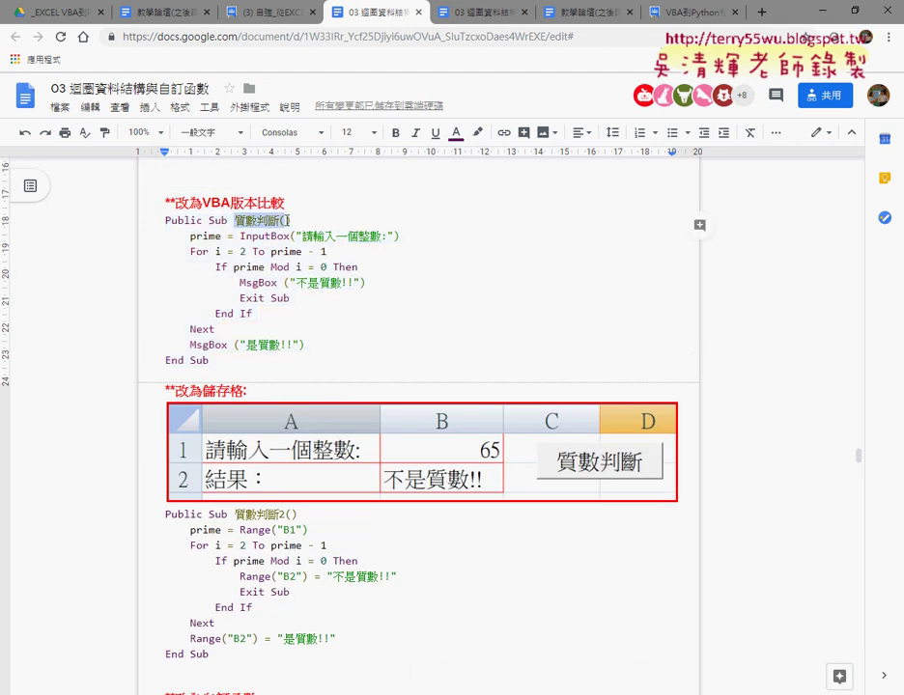
pyautogui.doubleClick(226, 221)
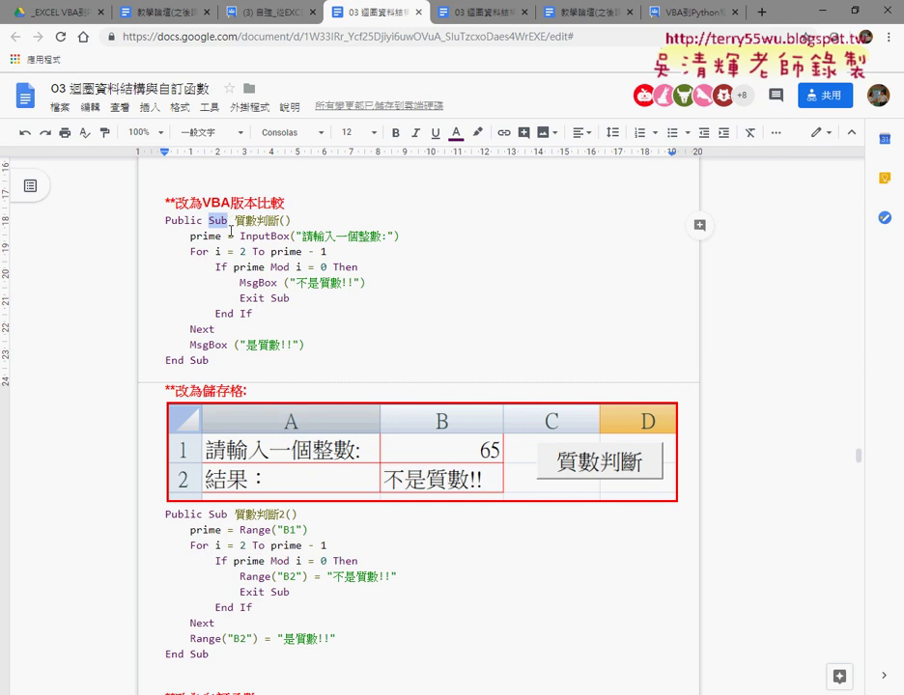
pyautogui.scroll(-3, 236, 251)
pyautogui.moveTo(235, 302); pyautogui.dragTo(288, 304)
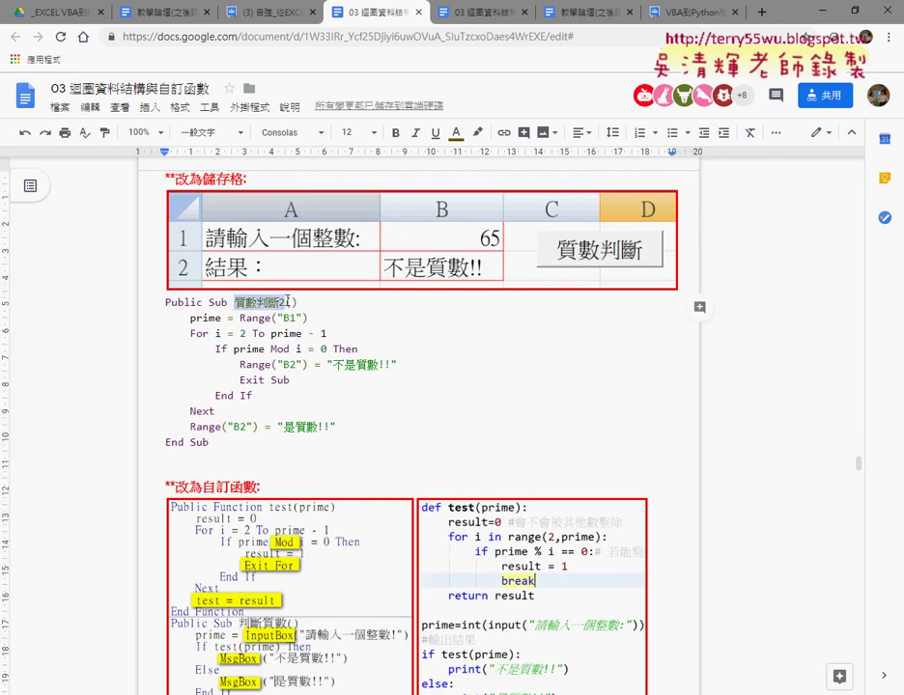
pyautogui.scroll(3, 189, 292)
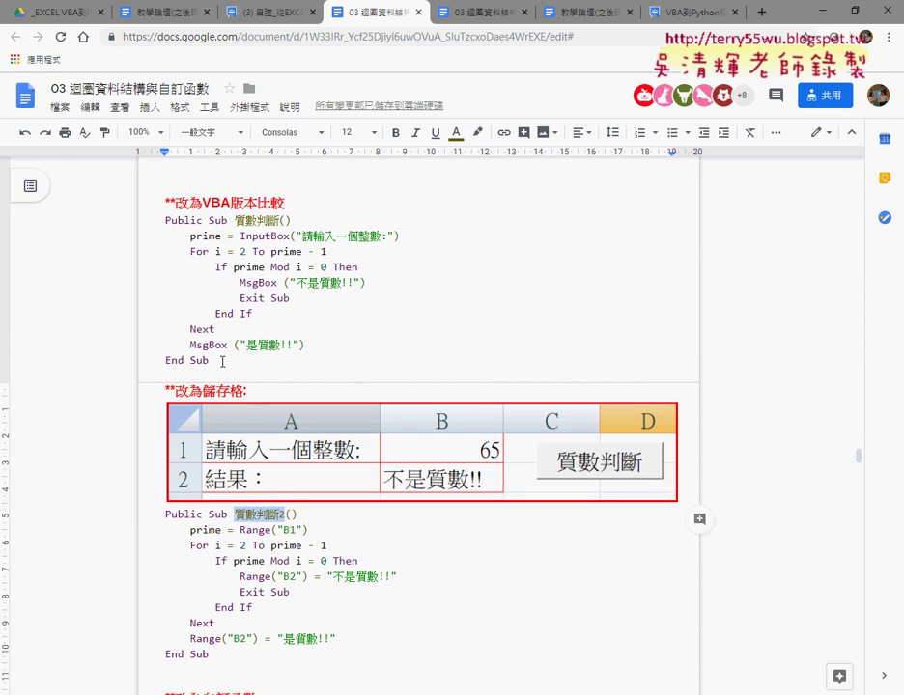
pyautogui.moveTo(222, 361); pyautogui.dragTo(145, 220)
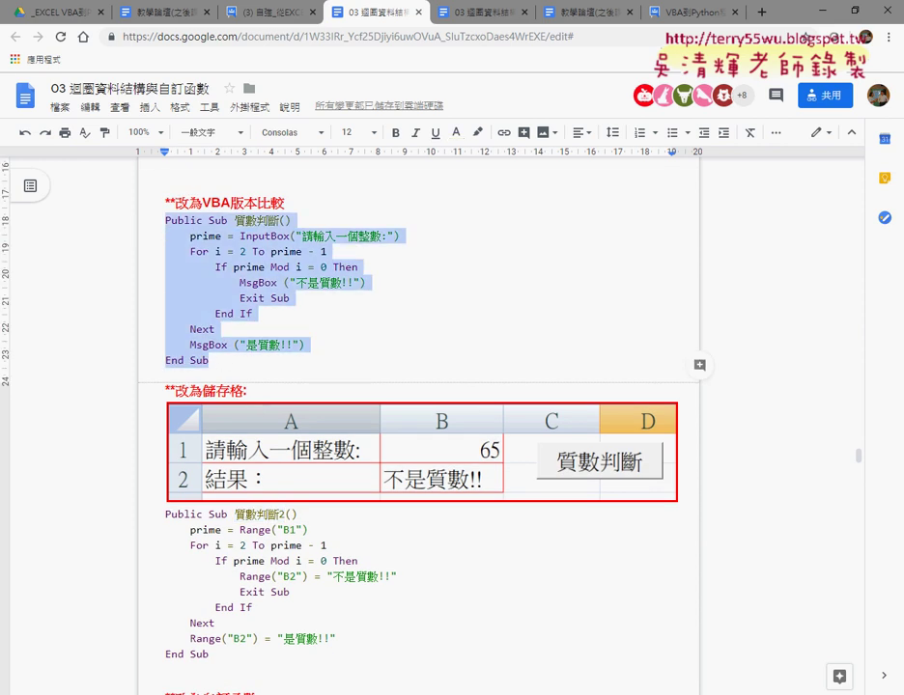
# Paste the copied 質數判斷 procedure into the new module, adding a blank line after End Sub
pyautogui.click(302, 654)
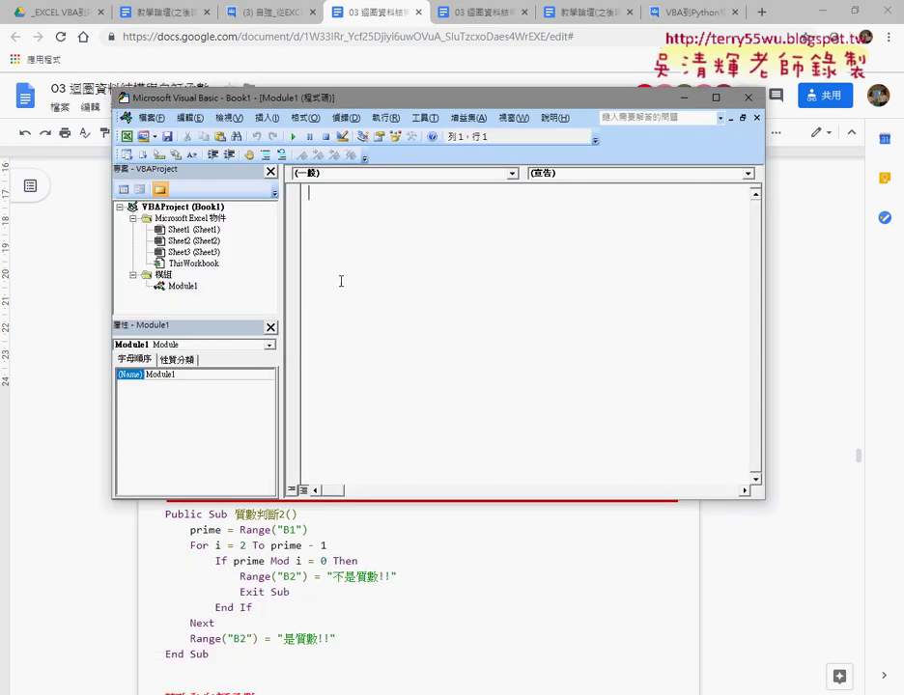
pyautogui.write('Public Sub 質數判斷()     prime = InputBox("請輸入一個整數:")     For i = 2 To prime - 1         If prime Mod i = 0 Then             MsgBox ("不是質數!!")             Exit Sub         End If     Next     MsgBox ("是質數!!") End Sub')
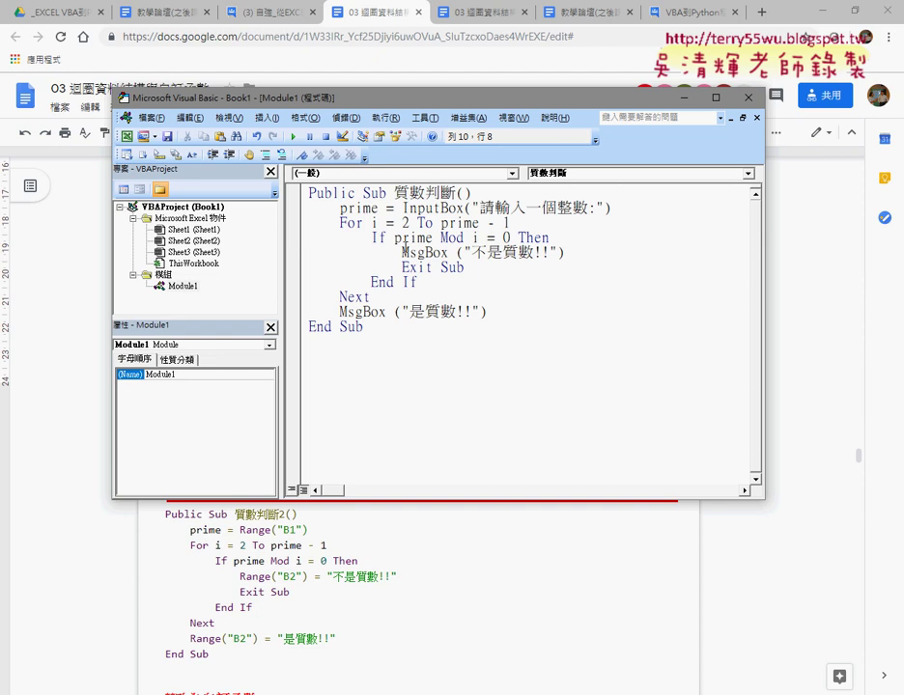
pyautogui.press('Return')
# Copy the 質數判斷2 block from the Google Doc, paste it below, and stretch the editor window
pyautogui.click(269, 650)
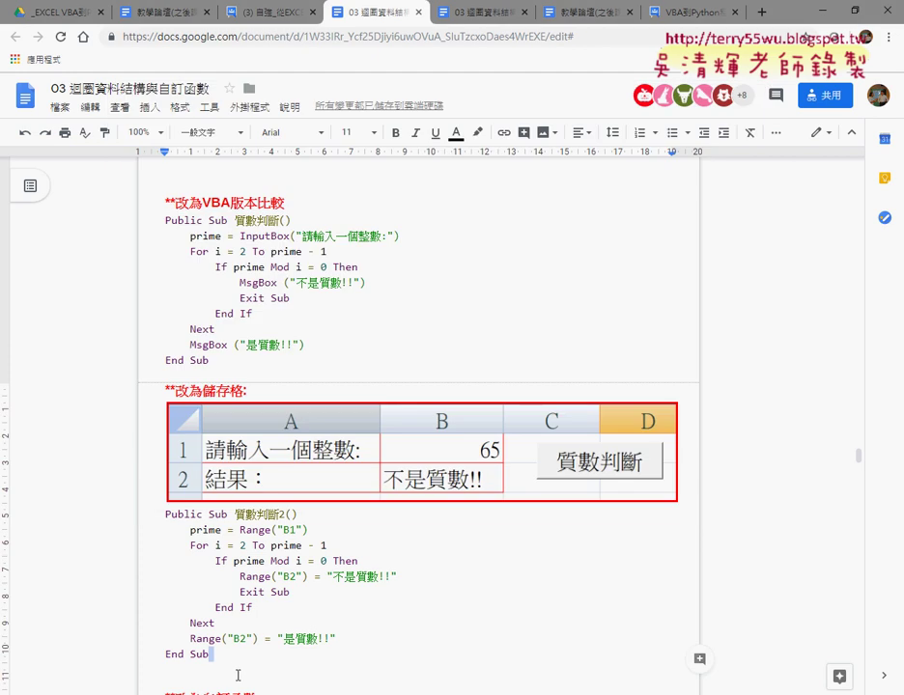
pyautogui.moveTo(165, 514); pyautogui.dragTo(229, 656)
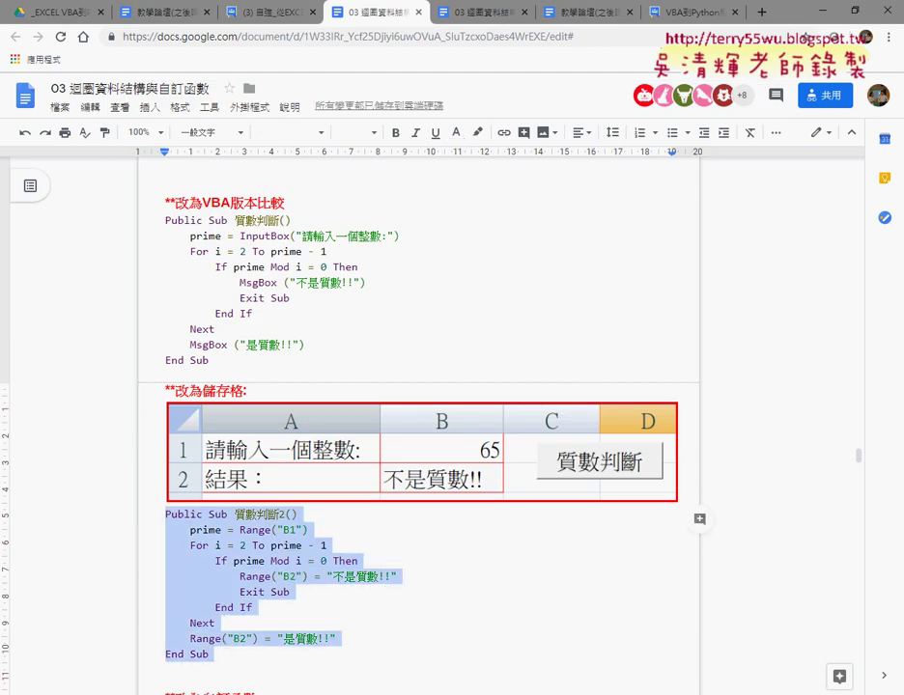
pyautogui.click(289, 629)
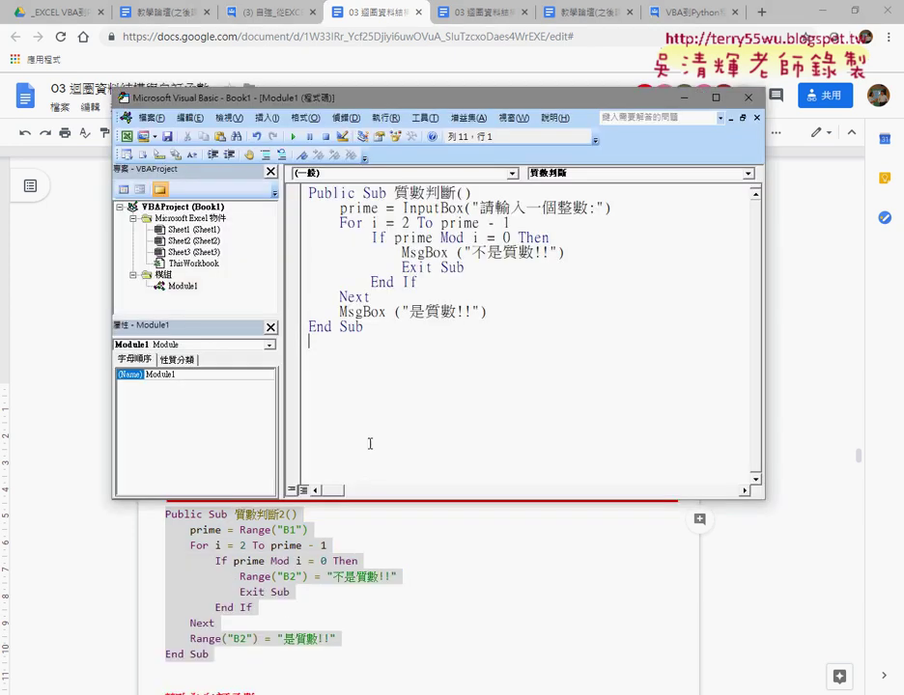
pyautogui.write('Public Sub 質數判斷2()     prime = Range("B1")     For i = 2 To prime - 1         If prime Mod i = 0 Then             Range("B2") = "不是質數!!"             Exit Sub         End If     Next     Range("B2") = "是質數!!" End Sub')
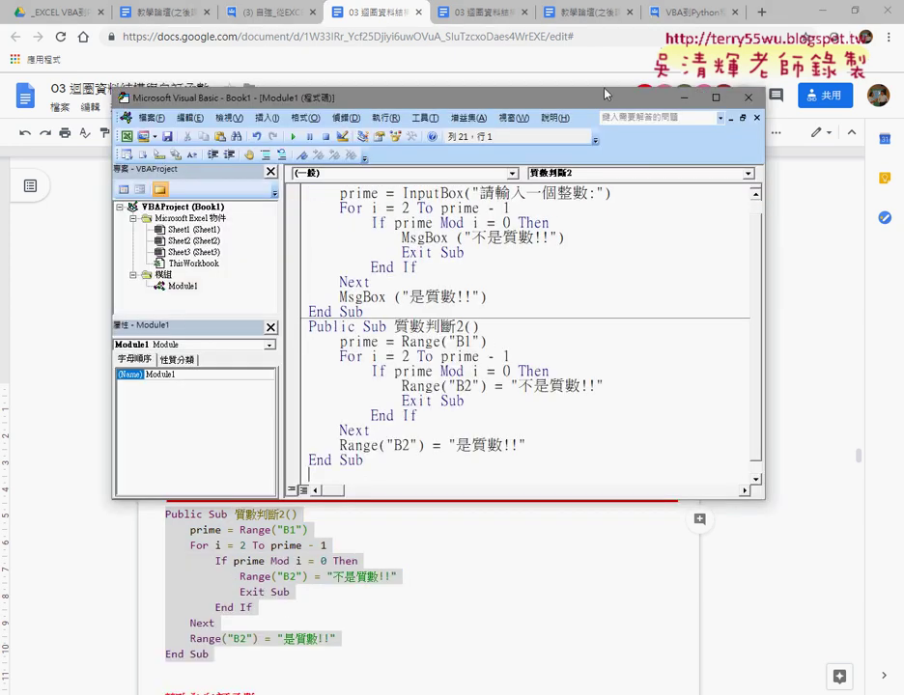
pyautogui.doubleClick(598, 89)
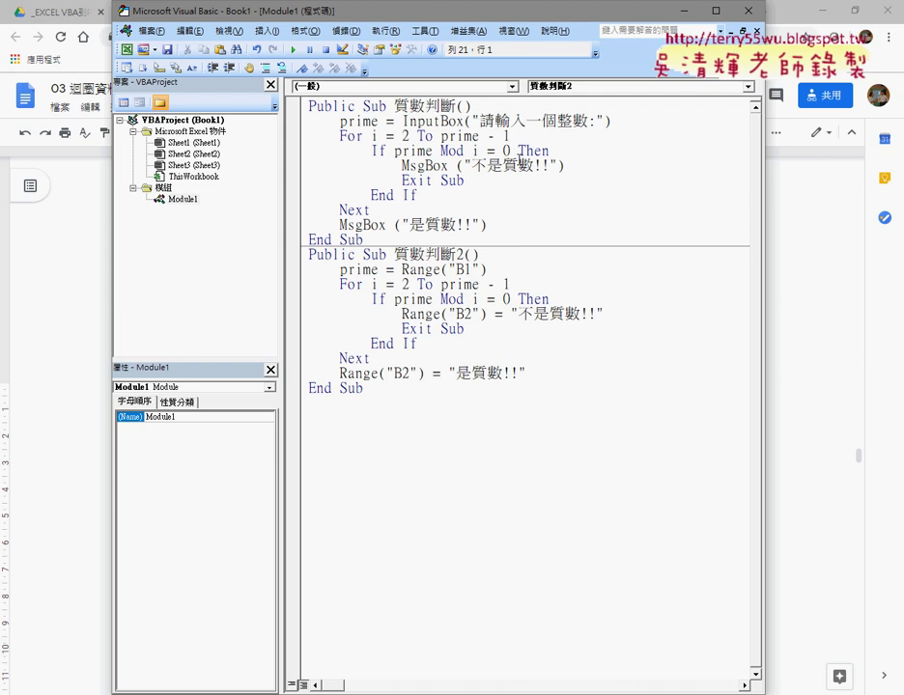
pyautogui.moveTo(402, 121)
pyautogui.mouseDown()
pyautogui.moveTo(613, 125)
pyautogui.moveTo(591, 130)
pyautogui.mouseUp()
pyautogui.click(589, 122)
pyautogui.moveTo(340, 138); pyautogui.dragTo(362, 140)
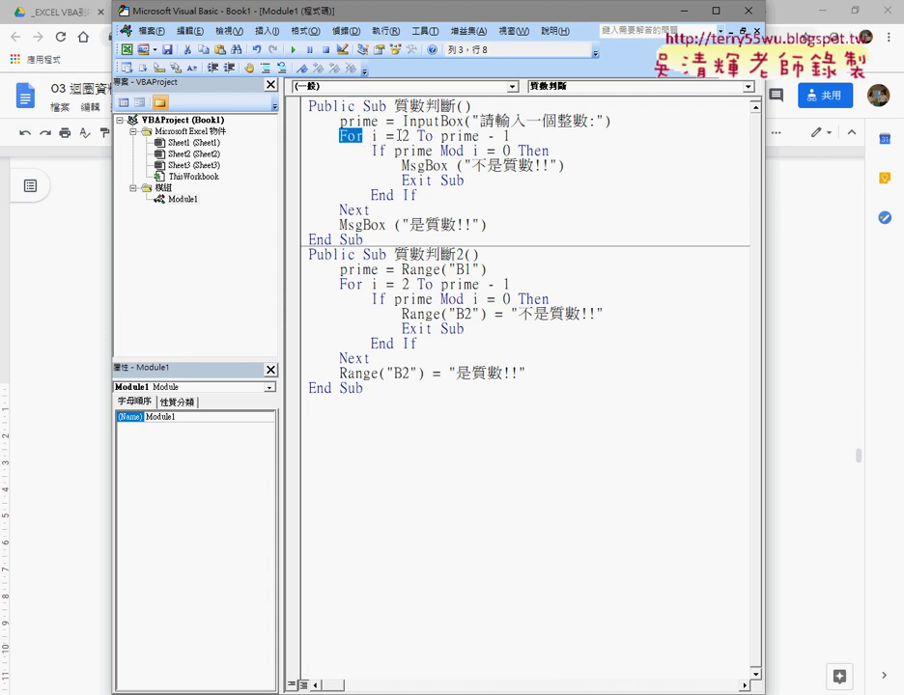
pyautogui.doubleClick(404, 136)
pyautogui.moveTo(515, 139); pyautogui.dragTo(403, 141)
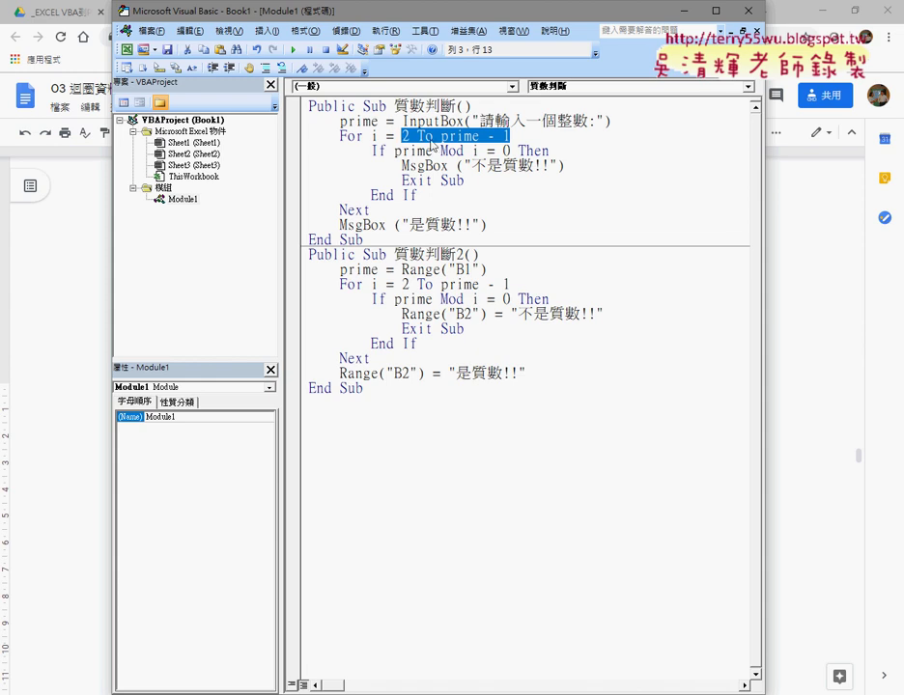
pyautogui.click(442, 136)
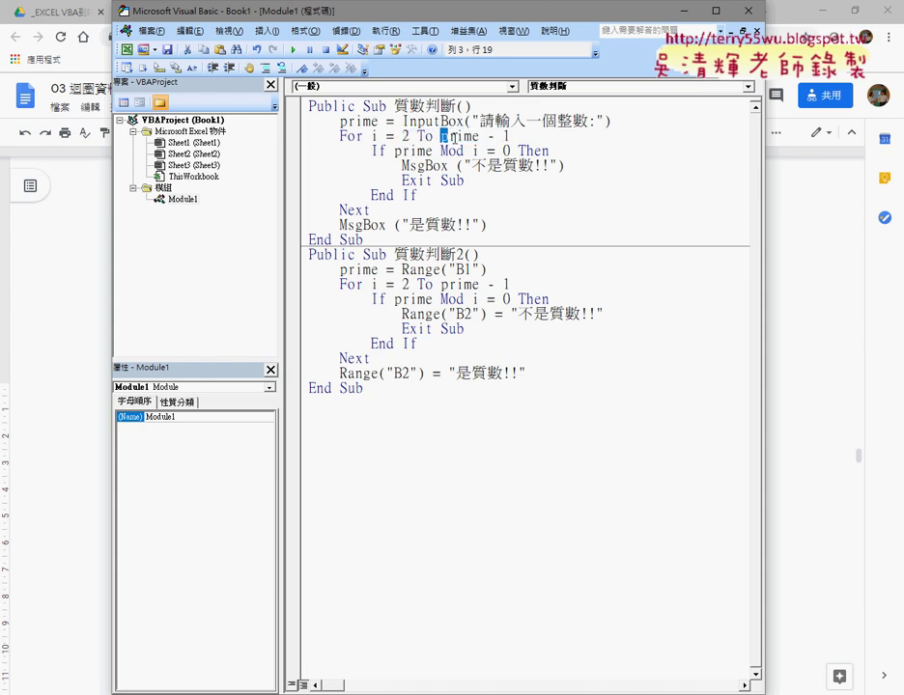
pyautogui.moveTo(442, 136); pyautogui.dragTo(509, 138)
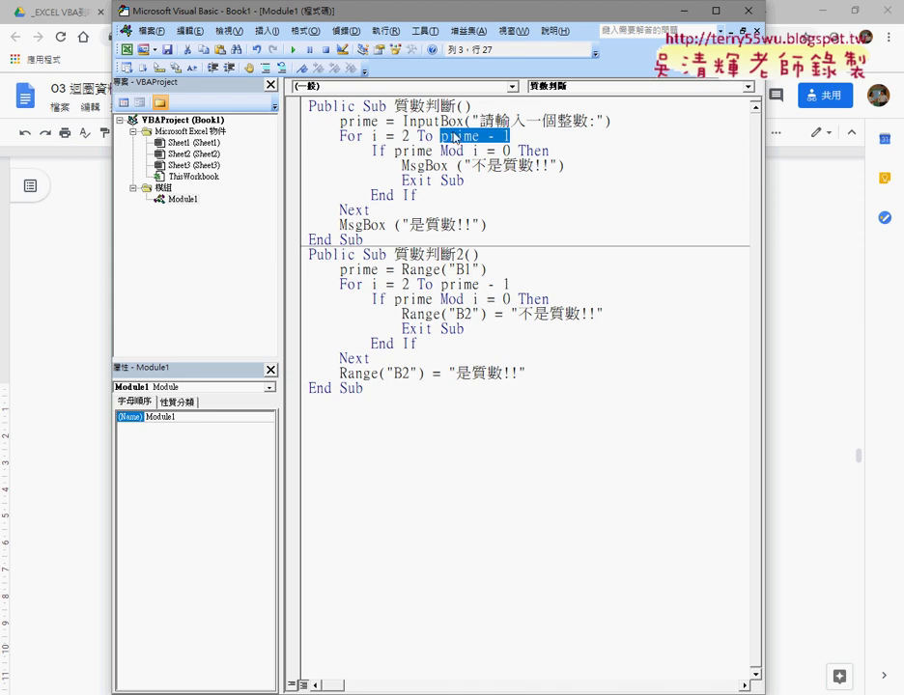
pyautogui.moveTo(440, 152); pyautogui.dragTo(467, 153)
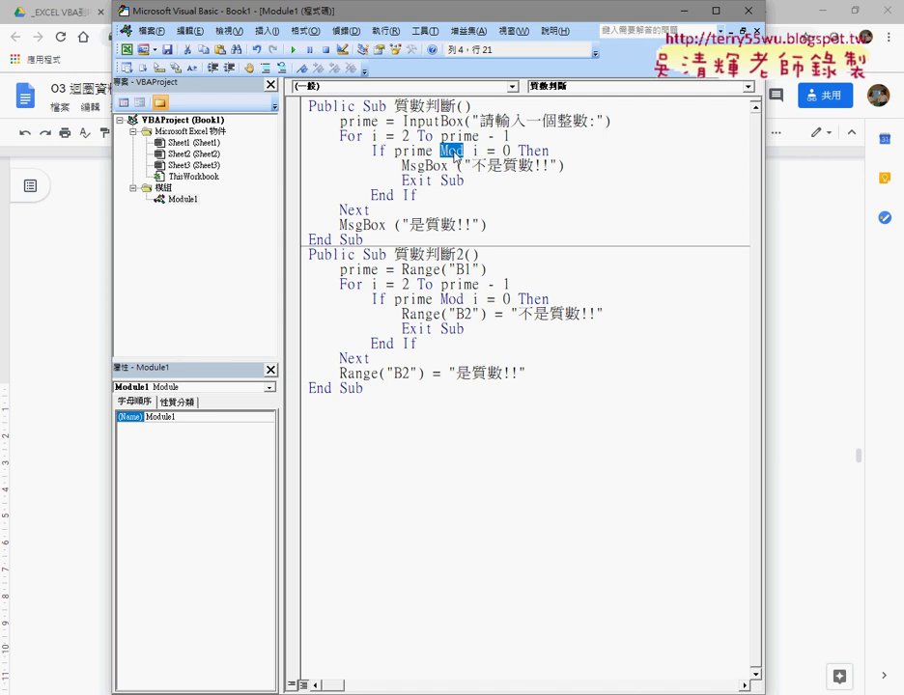
pyautogui.doubleClick(490, 151)
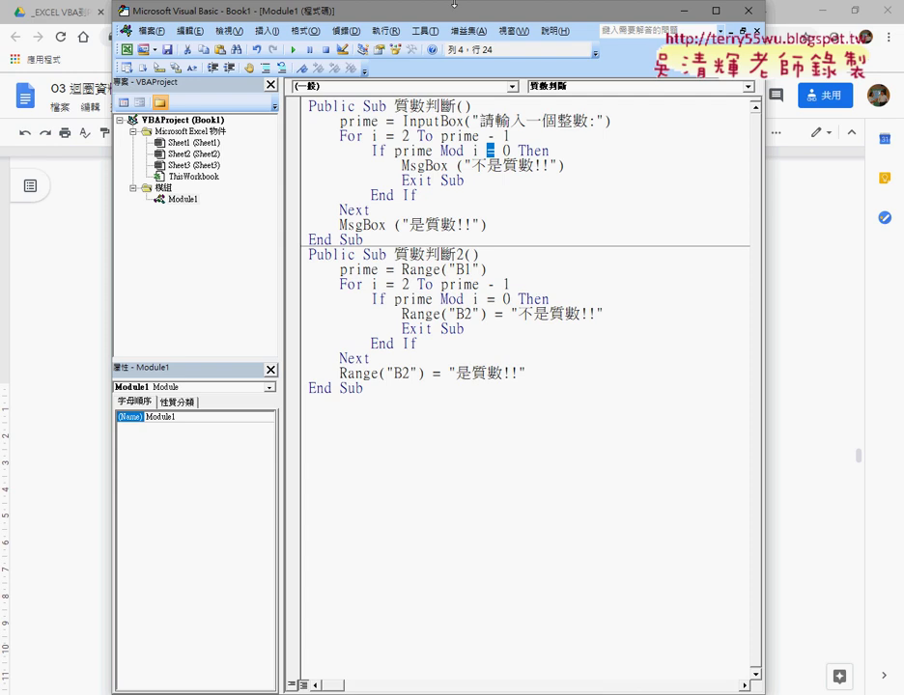
pyautogui.doubleClick(547, 149)
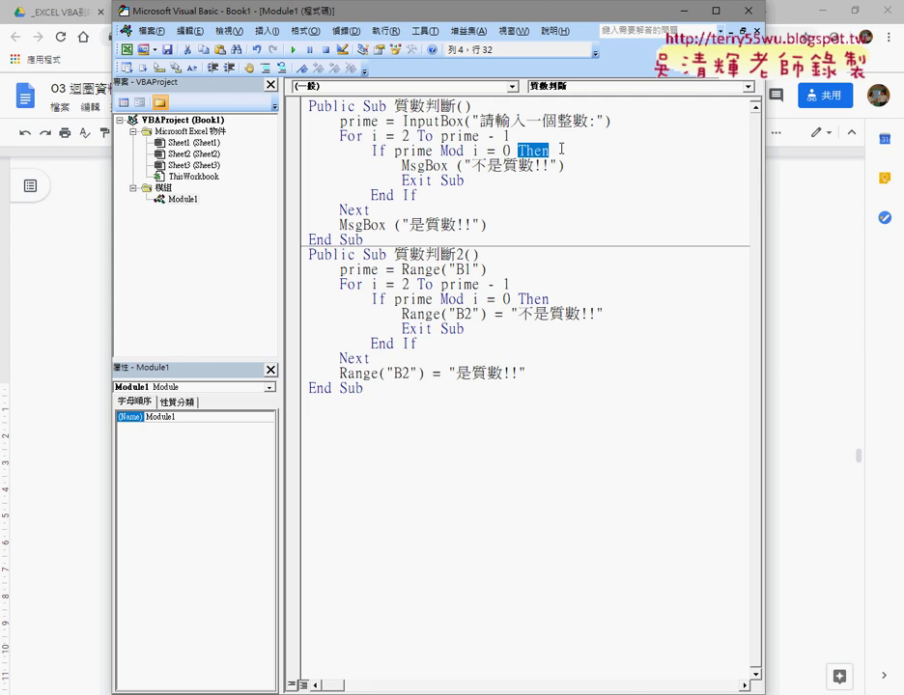
pyautogui.moveTo(469, 182)
pyautogui.mouseDown()
pyautogui.moveTo(432, 192)
pyautogui.moveTo(410, 183)
pyautogui.moveTo(465, 181)
pyautogui.mouseUp()
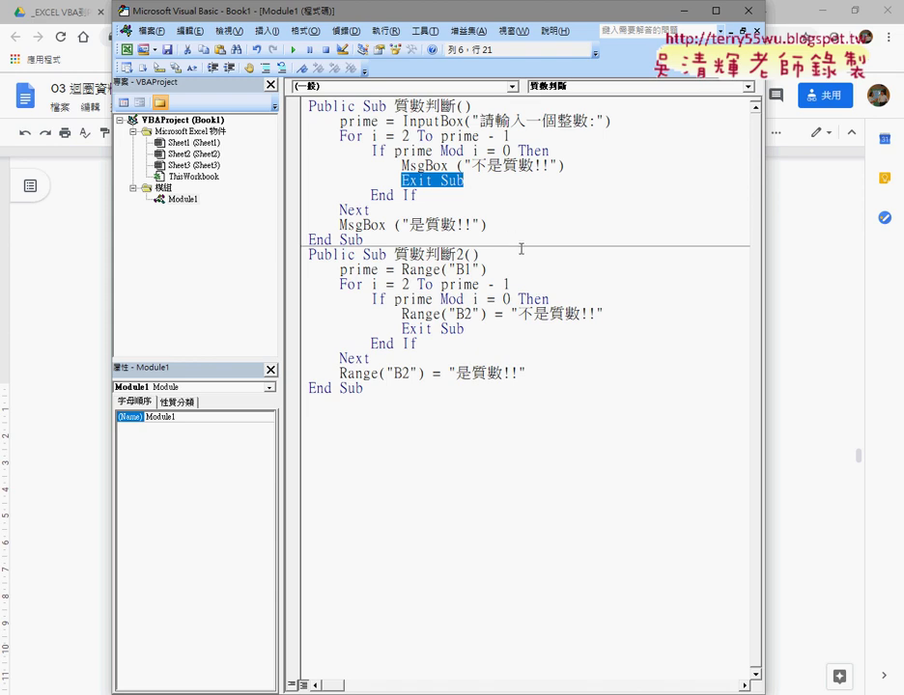
pyautogui.moveTo(486, 270); pyautogui.dragTo(400, 270)
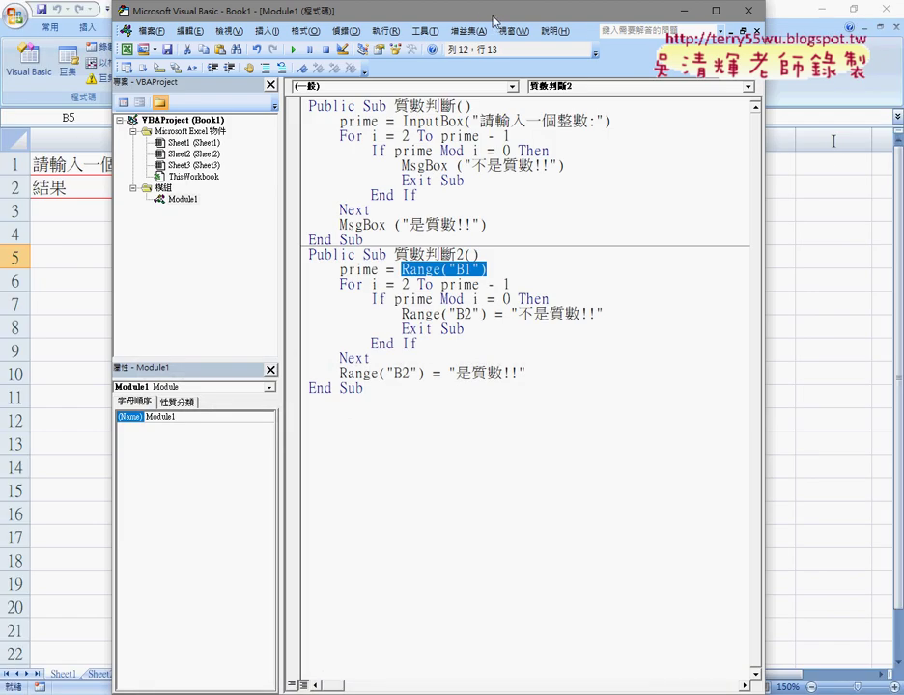
# Show the worksheet beside the code and circle 53, 是質數!! and their Range("B1")/Range("B2") lines
pyautogui.moveTo(493, 20); pyautogui.dragTo(736, 19)
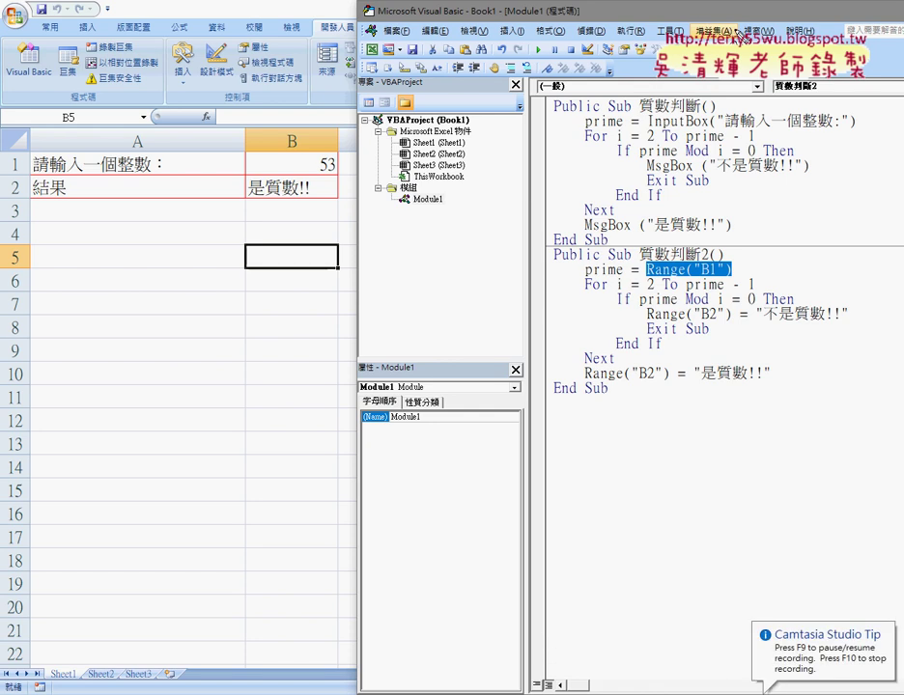
pyautogui.moveTo(324, 178); pyautogui.dragTo(346, 183)
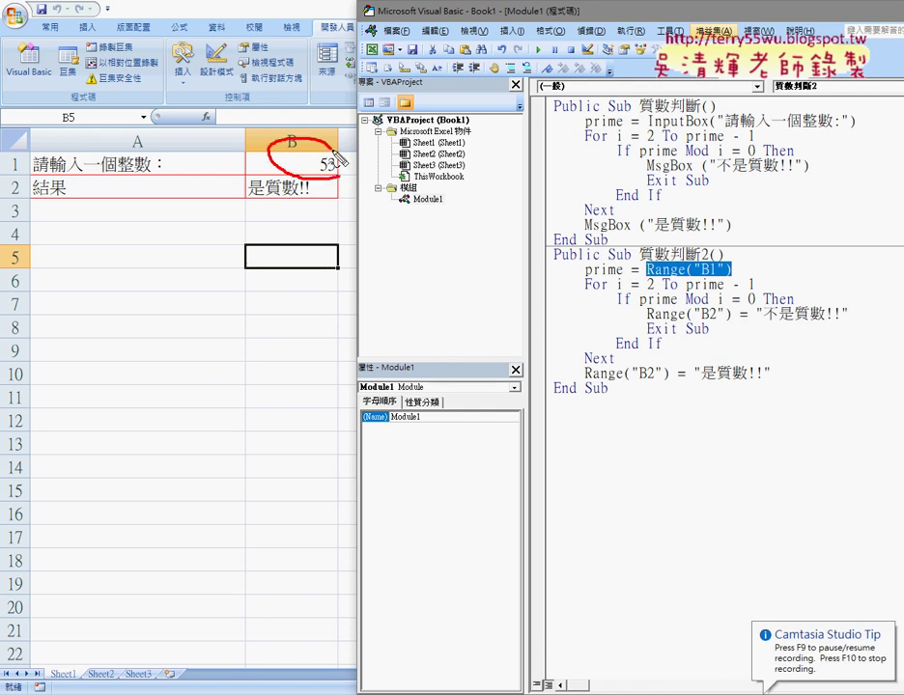
pyautogui.moveTo(732, 280); pyautogui.dragTo(646, 277)
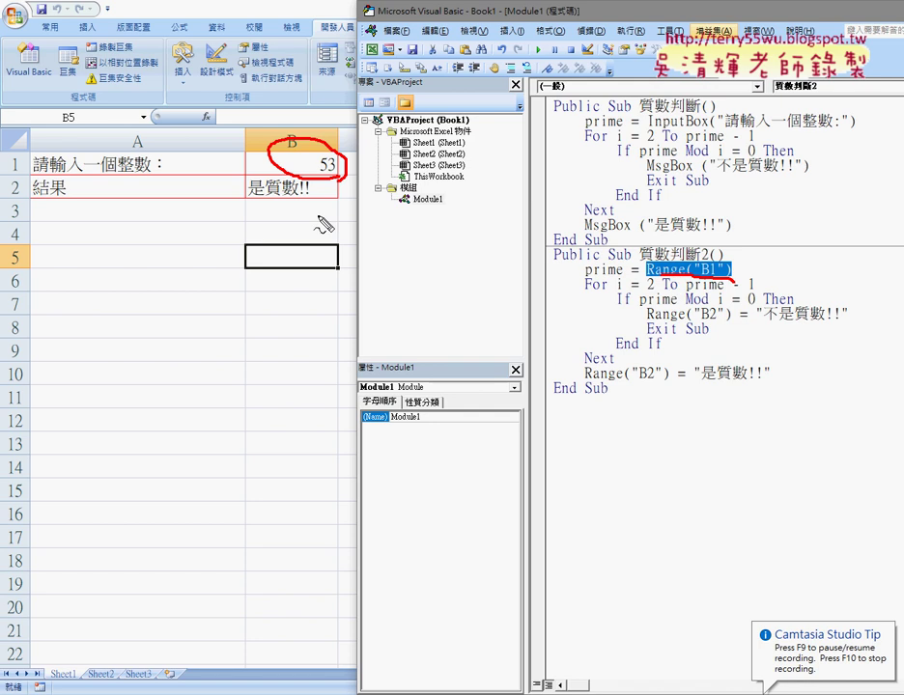
pyautogui.moveTo(253, 179); pyautogui.dragTo(330, 212)
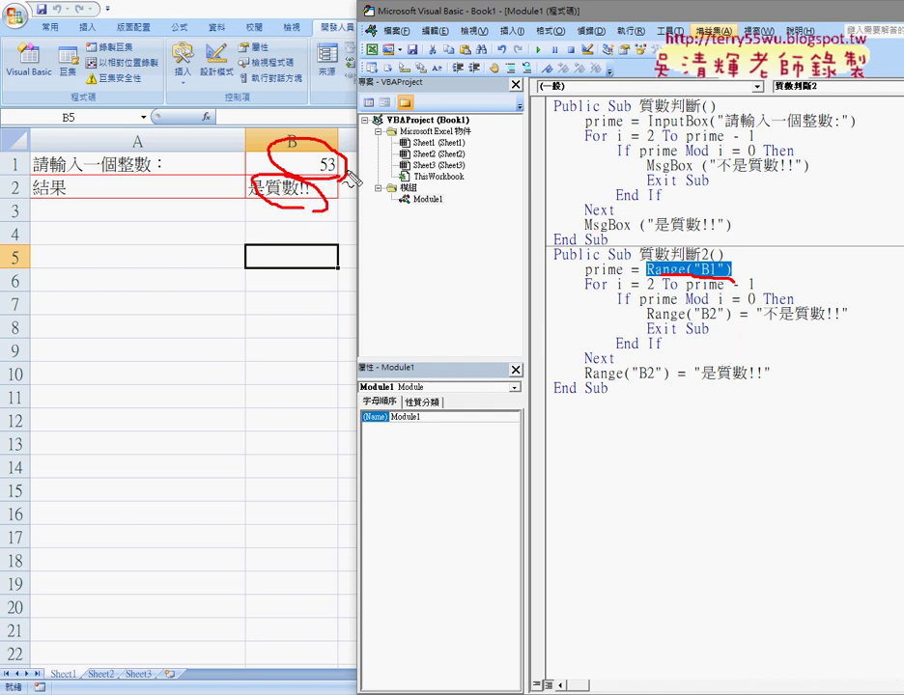
pyautogui.moveTo(722, 327)
pyautogui.mouseDown()
pyautogui.moveTo(679, 330)
pyautogui.moveTo(727, 311)
pyautogui.mouseUp()
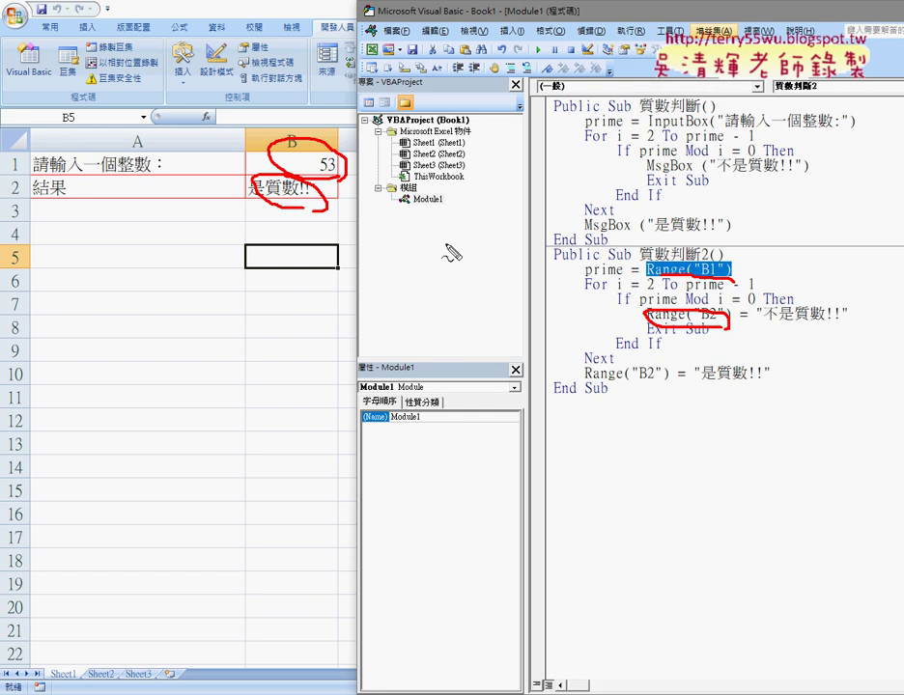
# Clear the annotations and put the caret on the empty line after 質數判斷2's End Sub
pyautogui.press('Escape')
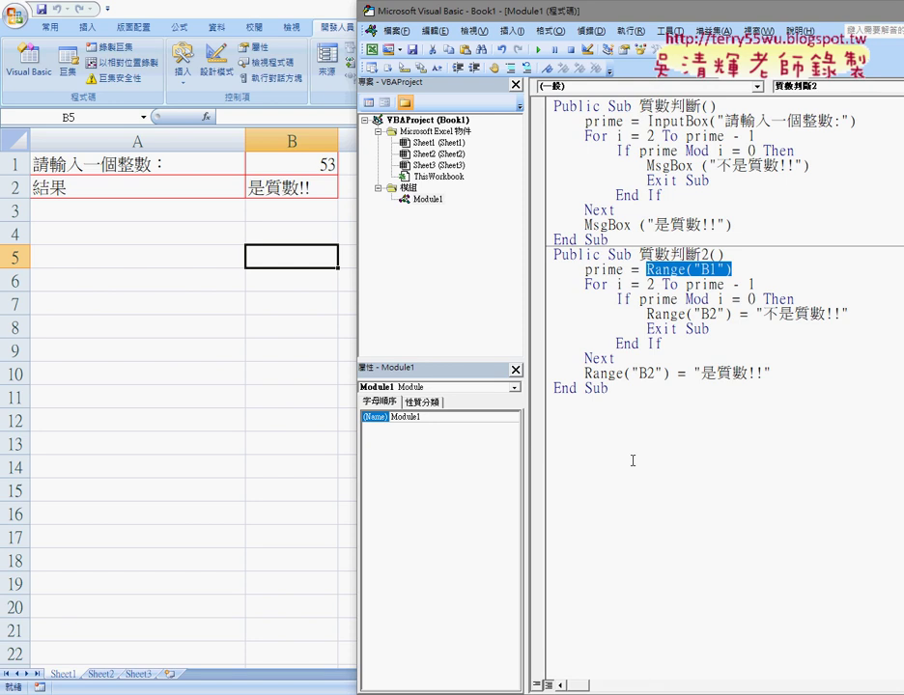
pyautogui.click(570, 411)
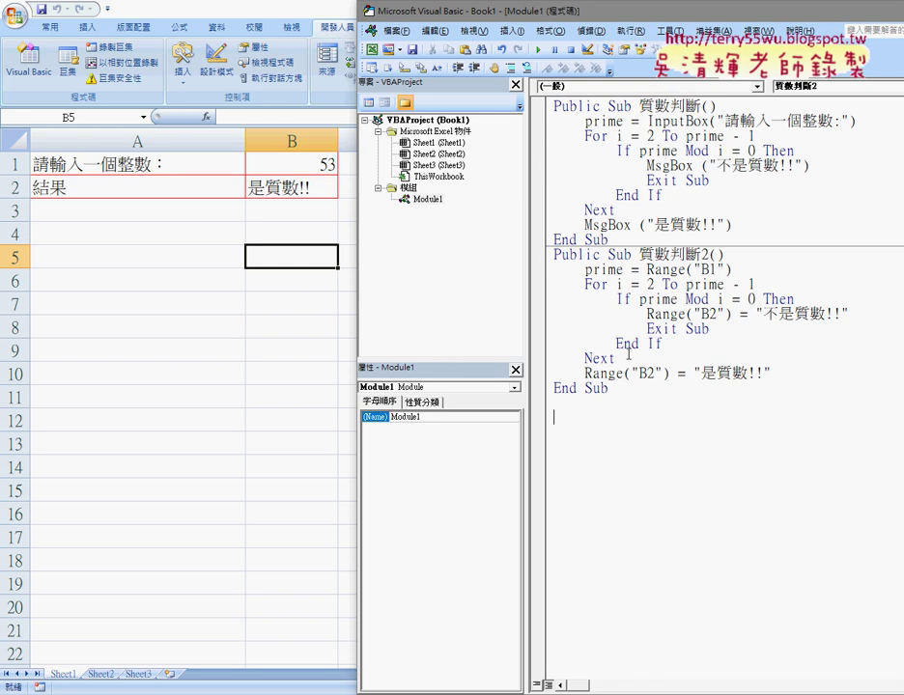
pyautogui.click(609, 414)
# Create a Public Function named test with Insert > Procedure
pyautogui.click(511, 31)
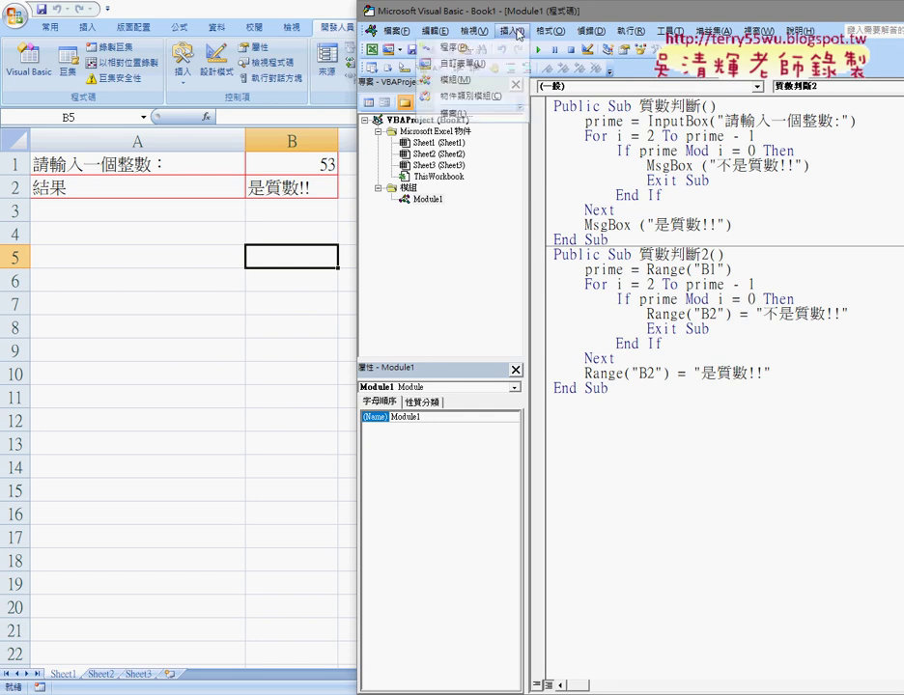
pyautogui.click(502, 48)
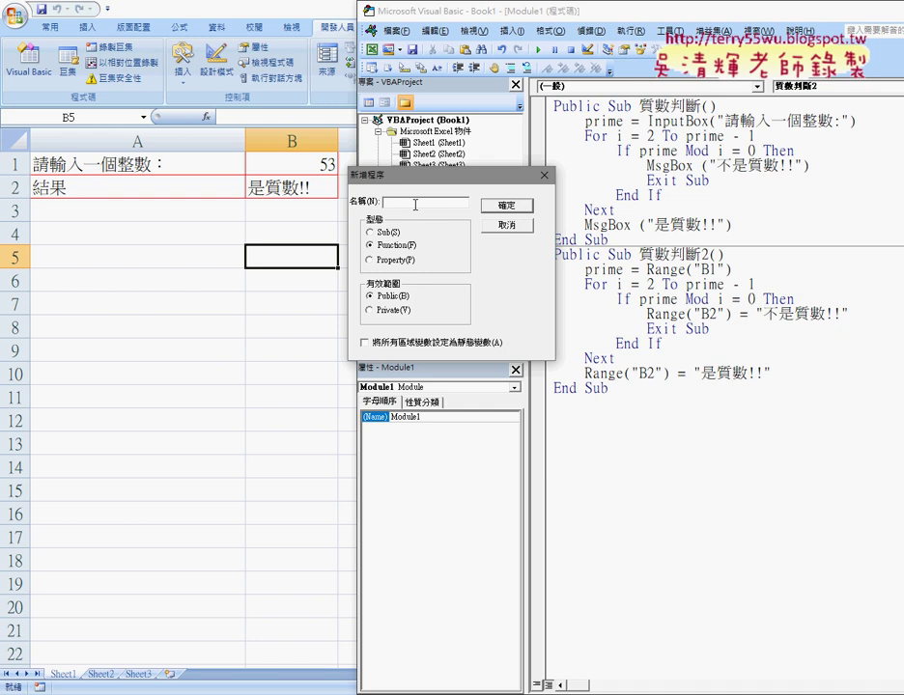
pyautogui.write('去')
pyautogui.press('BackSpace')
pyautogui.write('test')
pyautogui.press('Return')
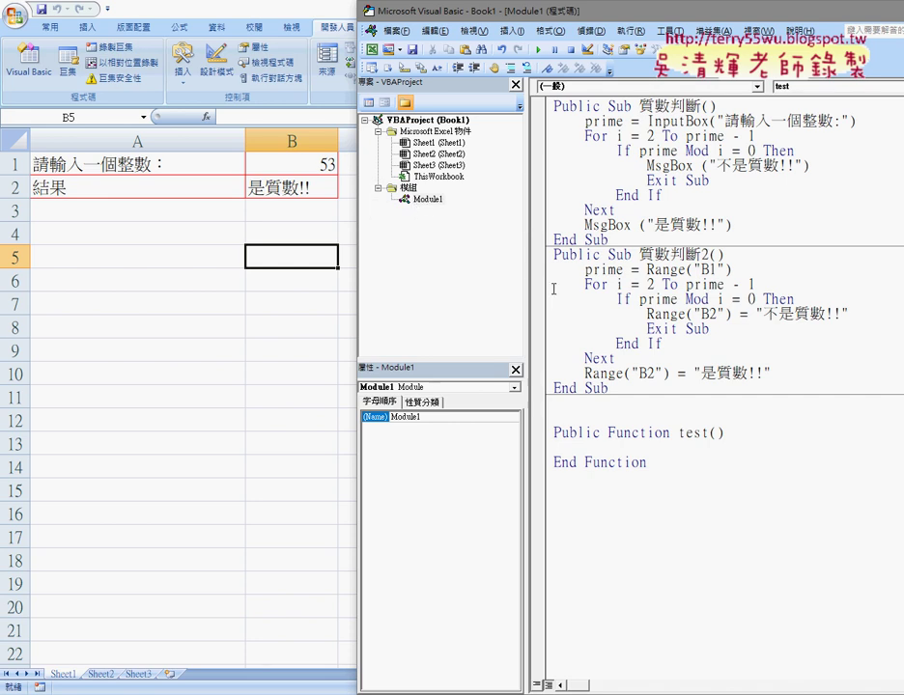
# Delete the two blank lines above the test function
pyautogui.click(598, 401)
pyautogui.press('Delete')
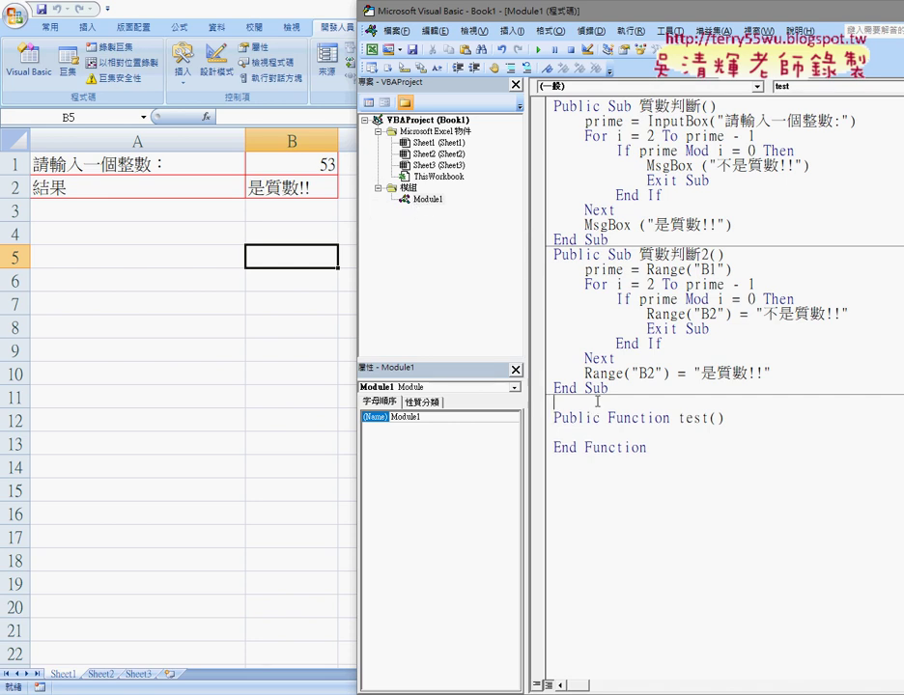
pyautogui.press('Delete')
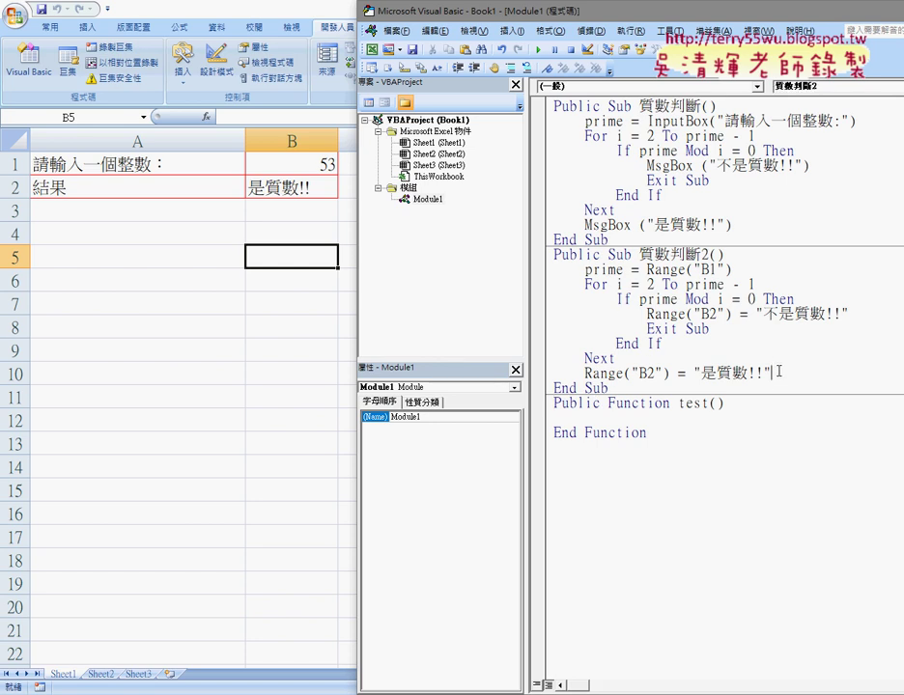
# Move the For…Next prime loop from 質數判斷2 into Function test and indent the emptied line
pyautogui.moveTo(770, 373)
pyautogui.mouseDown()
pyautogui.moveTo(600, 344)
pyautogui.moveTo(551, 285)
pyautogui.mouseUp()
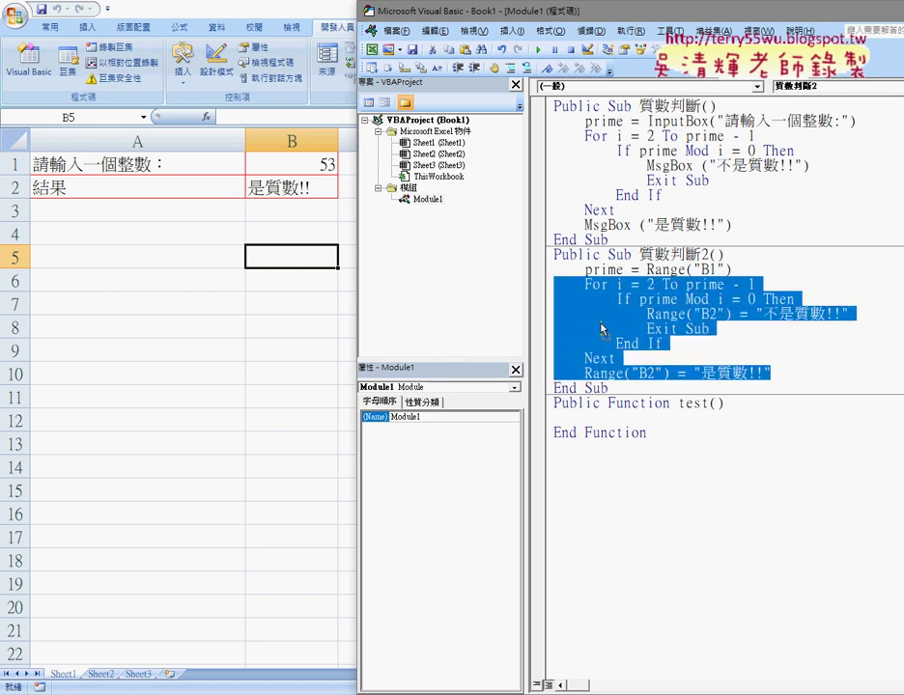
pyautogui.moveTo(606, 331); pyautogui.dragTo(565, 430)
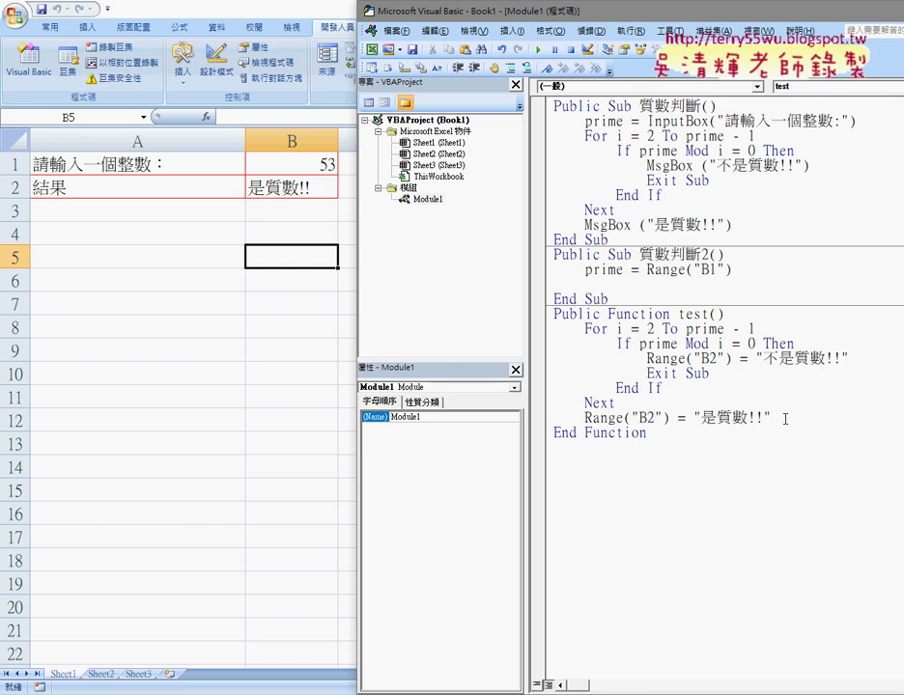
pyautogui.click(599, 284)
pyautogui.press('Tab')
# Copy the Range("B2") = text from test onto the empty line in 質數判斷2
pyautogui.moveTo(686, 417); pyautogui.dragTo(586, 421)
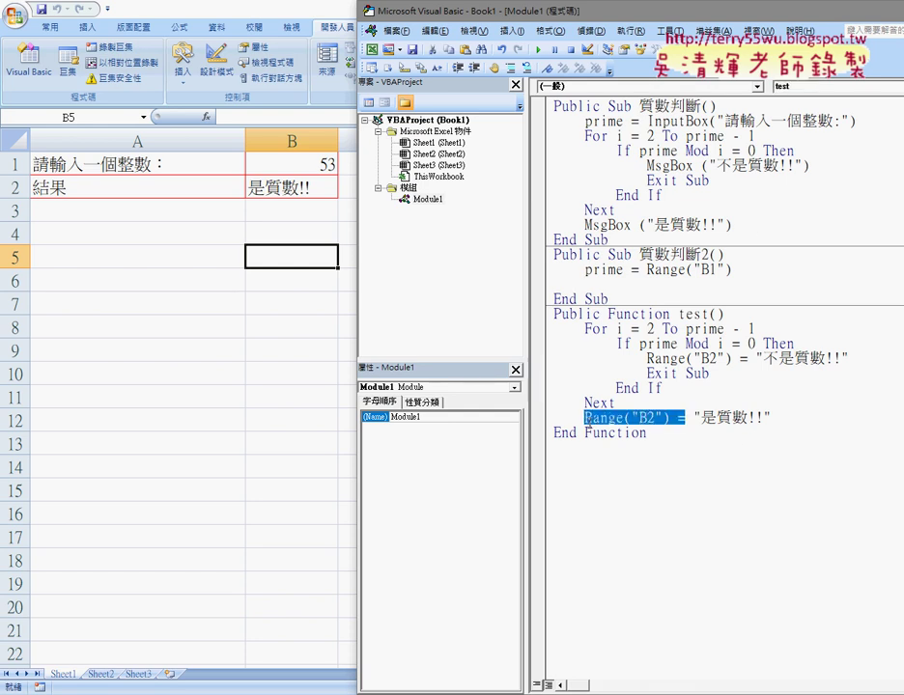
pyautogui.click(657, 417)
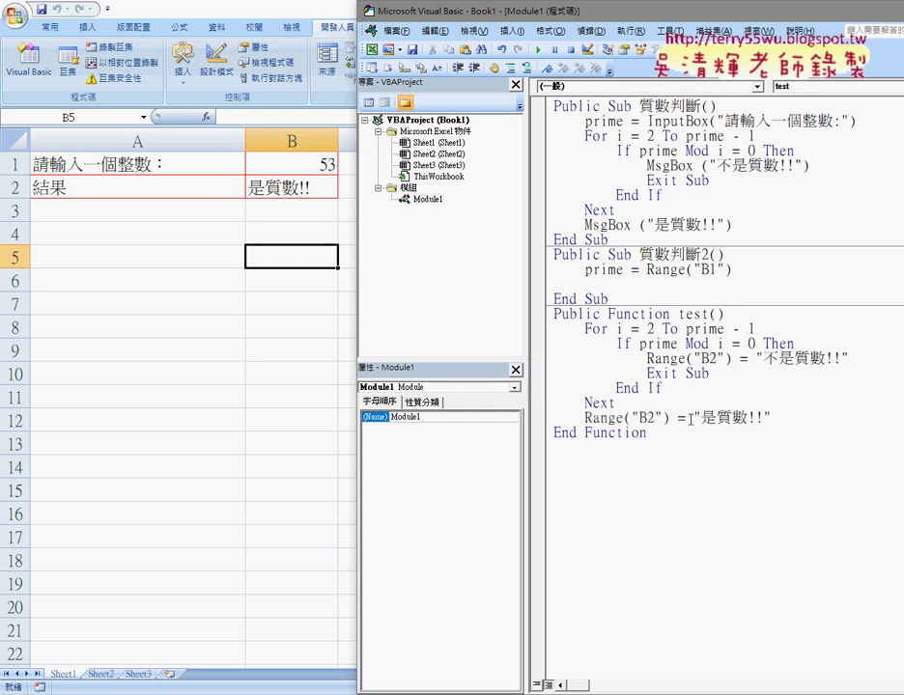
pyautogui.moveTo(686, 417)
pyautogui.mouseDown()
pyautogui.moveTo(585, 421)
pyautogui.moveTo(645, 286)
pyautogui.mouseUp()
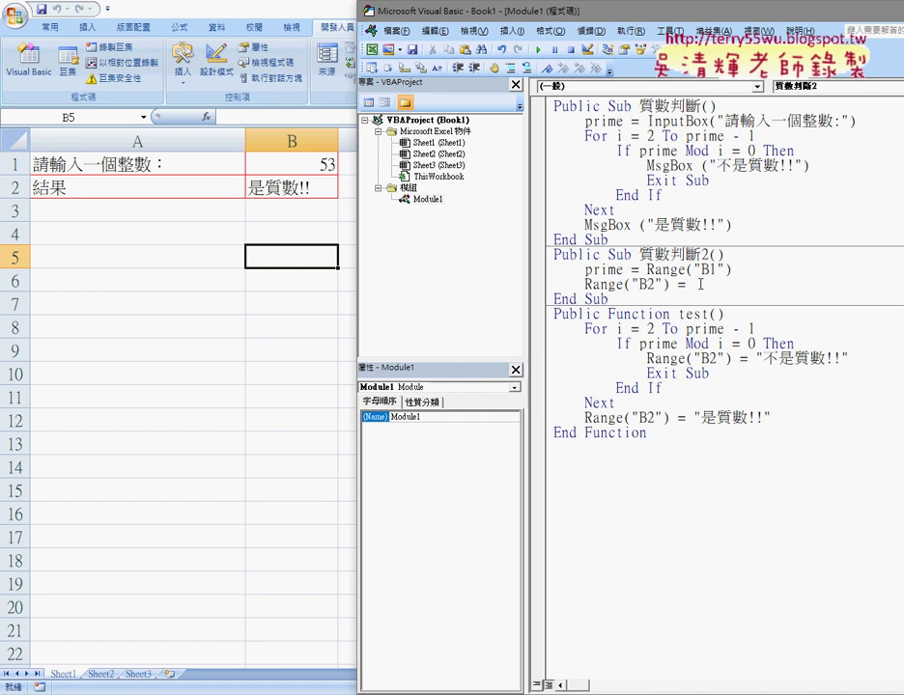
# Complete the 質數判斷2 line as Range("B2") = test(prime)
pyautogui.write('test')
pyautogui.write('(')
pyautogui.write(')')
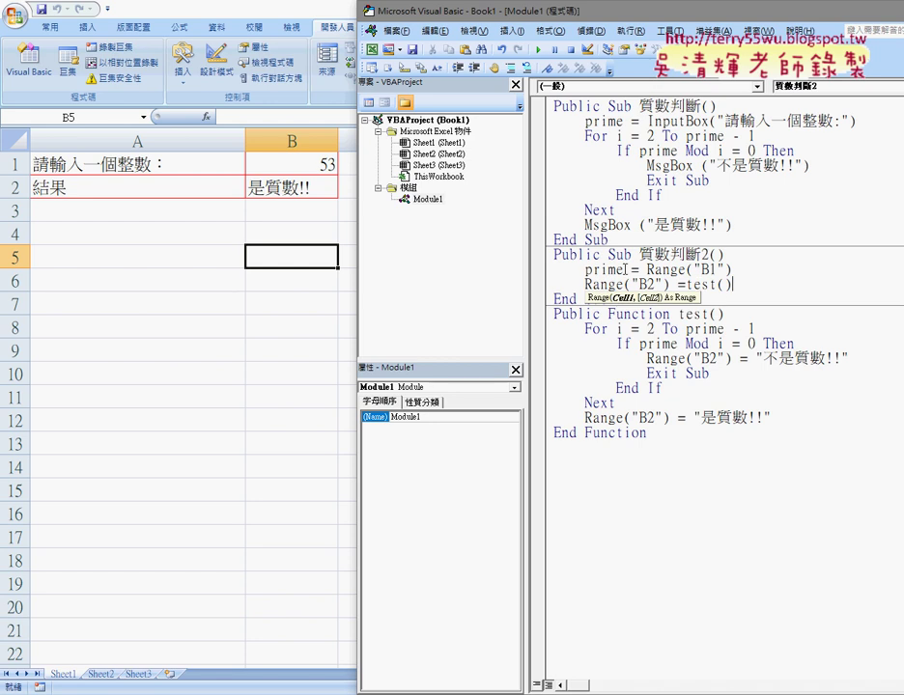
pyautogui.doubleClick(607, 269)
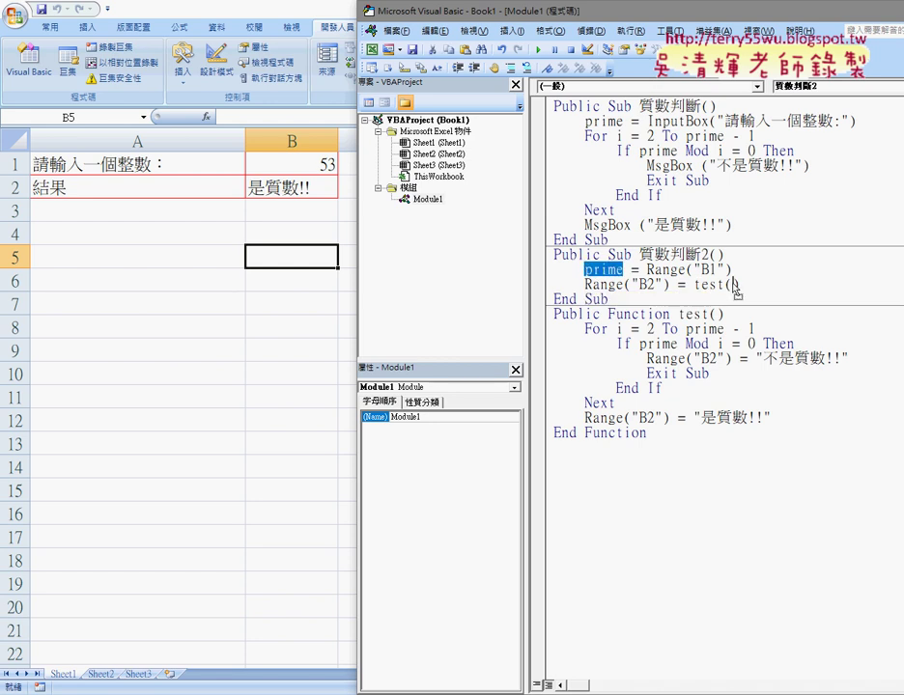
pyautogui.moveTo(735, 287); pyautogui.dragTo(693, 285)
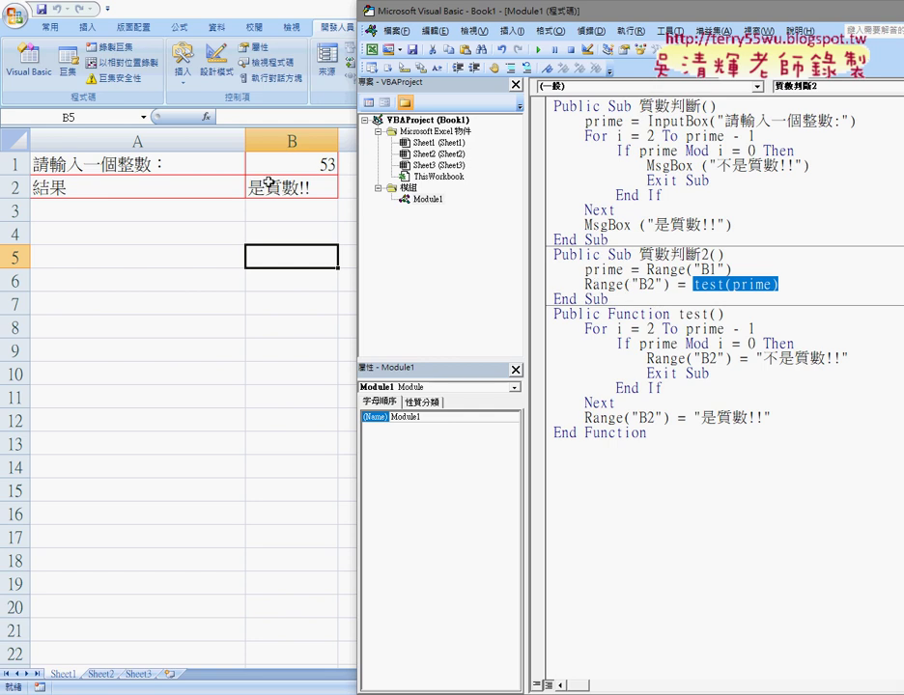
# Make prime the parameter so the header reads Public Function test(prime)
pyautogui.doubleClick(739, 287)
pyautogui.hotkey('ctrl', 'c')
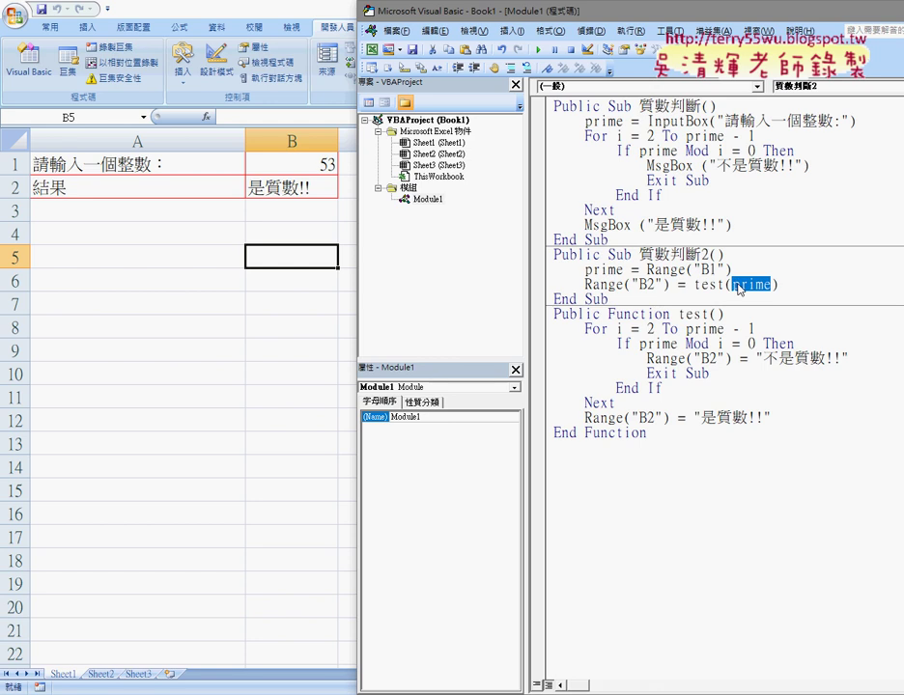
pyautogui.click(716, 314)
pyautogui.hotkey('ctrl', 'v')
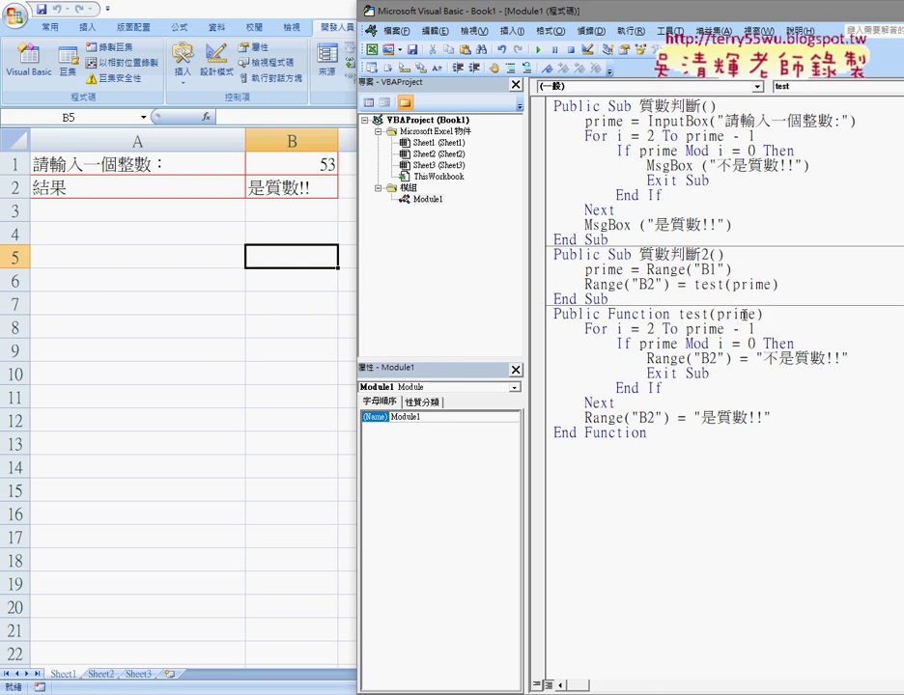
pyautogui.moveTo(717, 315); pyautogui.dragTo(756, 315)
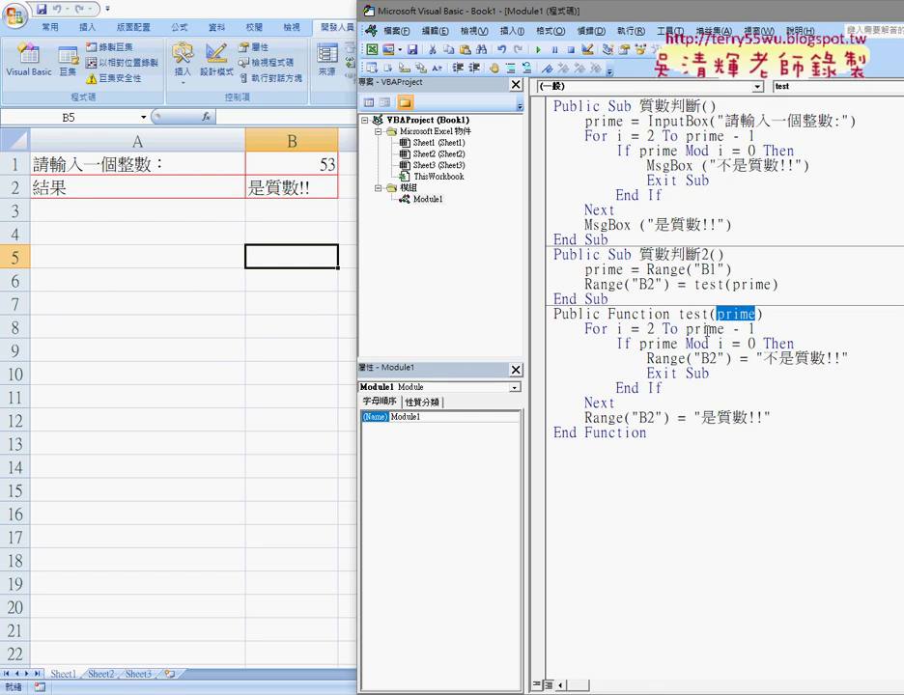
pyautogui.write('Function')
# Delete Range("B2") from the 不是質數!! line and dismiss the resulting compile error
pyautogui.moveTo(615, 329); pyautogui.dragTo(742, 329)
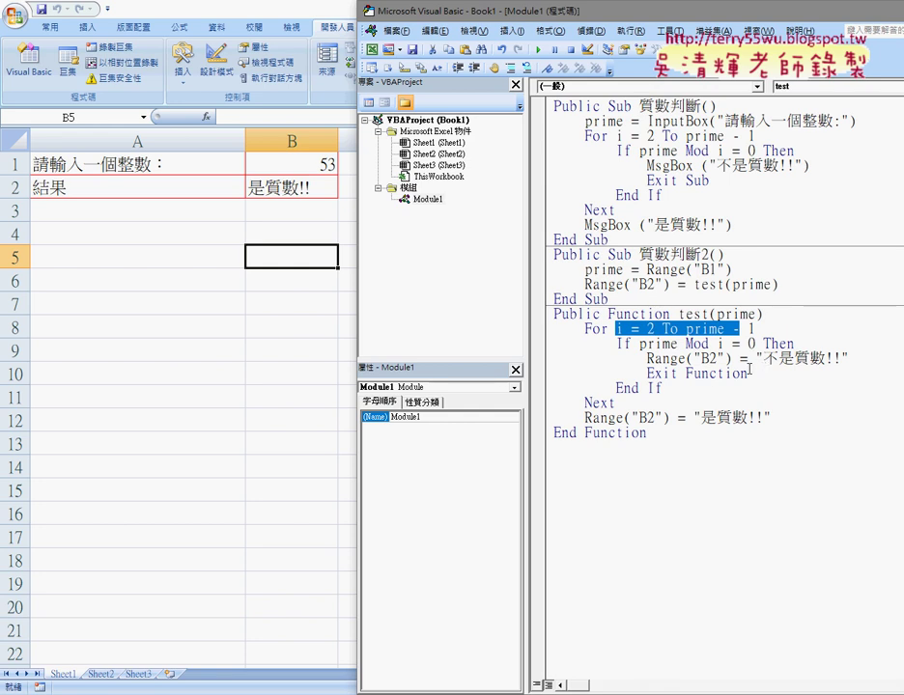
pyautogui.doubleClick(676, 358)
pyautogui.moveTo(681, 357); pyautogui.dragTo(731, 359)
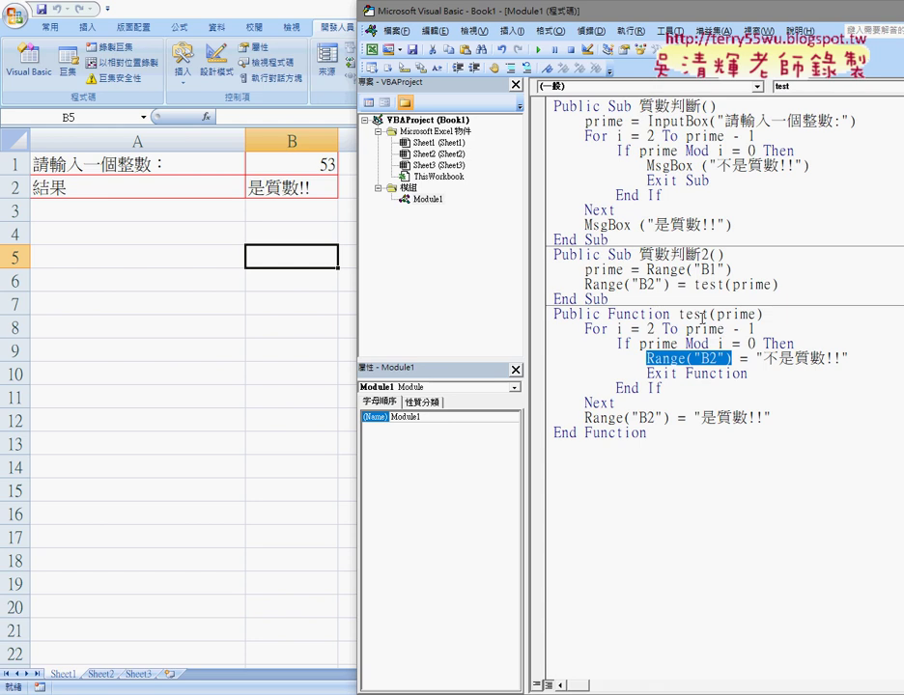
pyautogui.press('Delete')
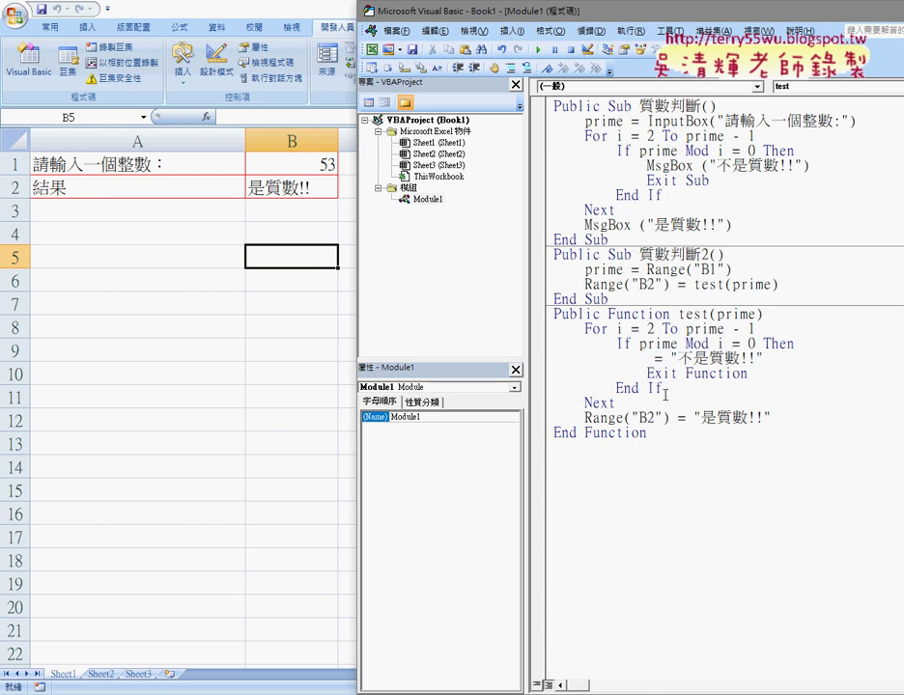
pyautogui.click(683, 327)
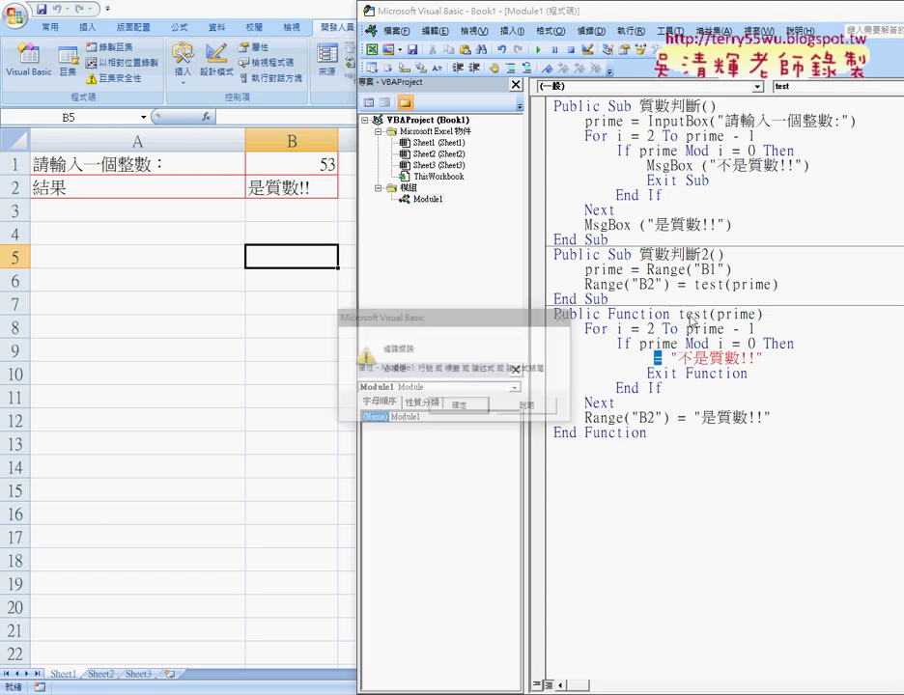
pyautogui.click(484, 406)
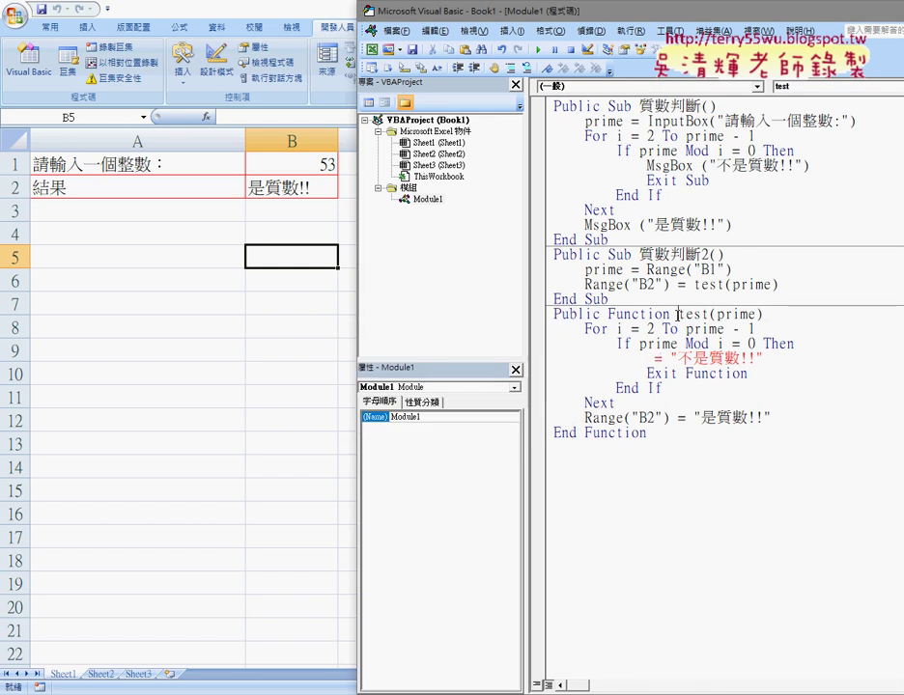
# Write test in its place so the line reads test = "不是質數!!"
pyautogui.doubleClick(688, 313)
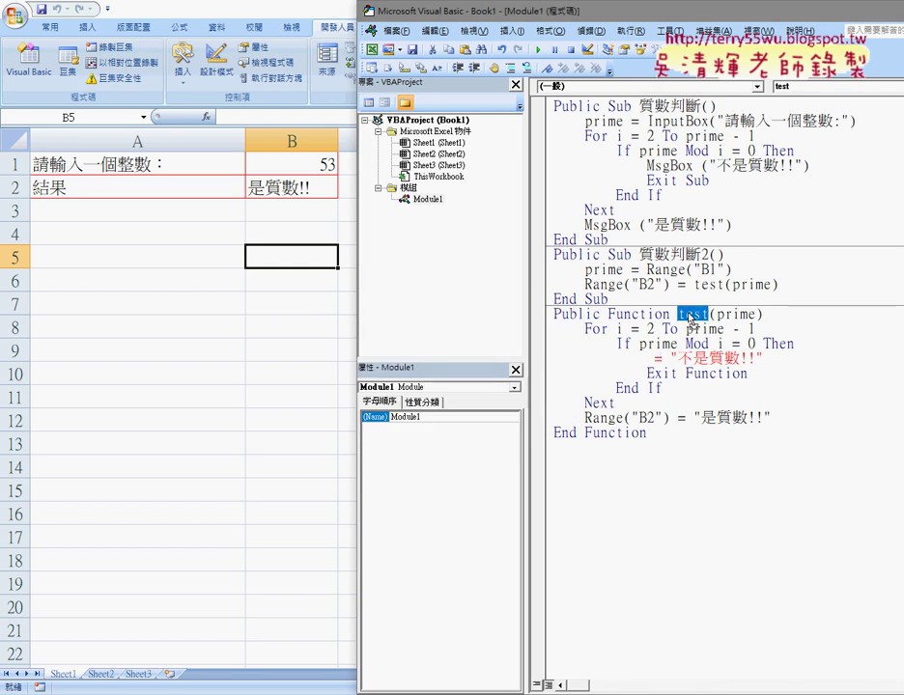
pyautogui.click(656, 359)
pyautogui.write('test')
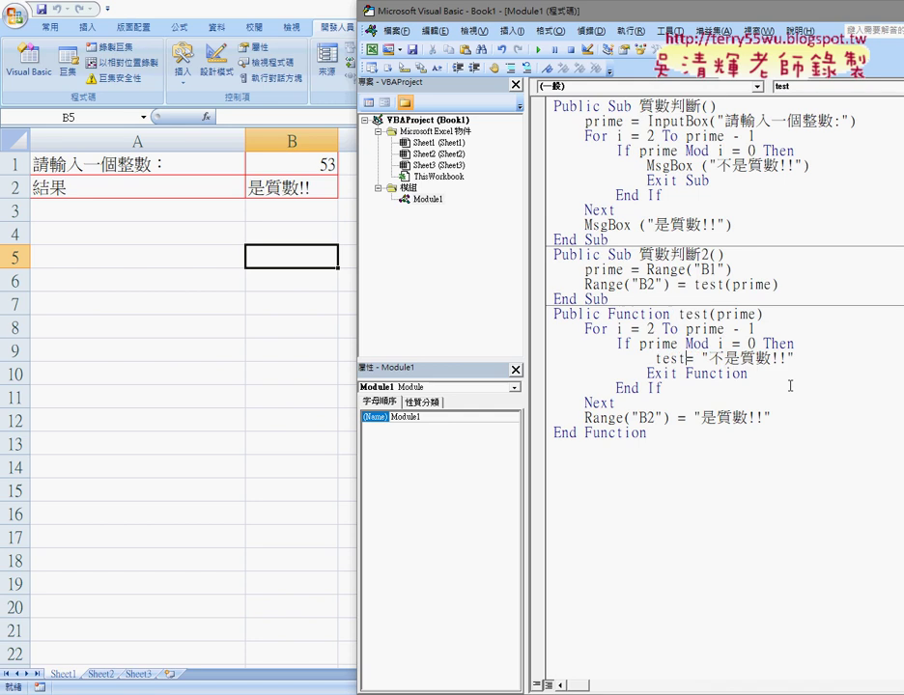
pyautogui.moveTo(798, 360); pyautogui.dragTo(691, 359)
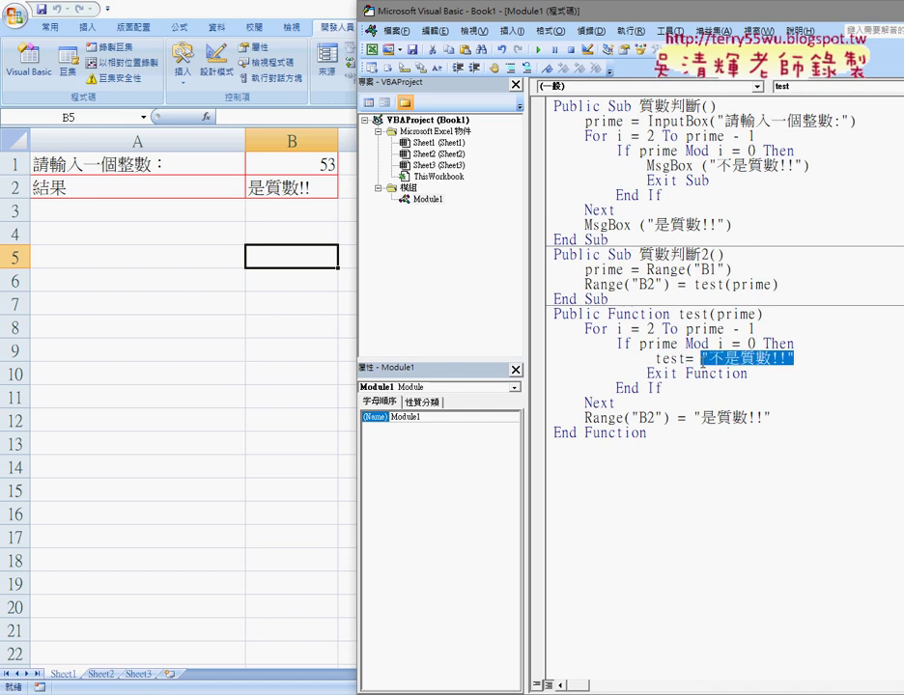
pyautogui.click(669, 360)
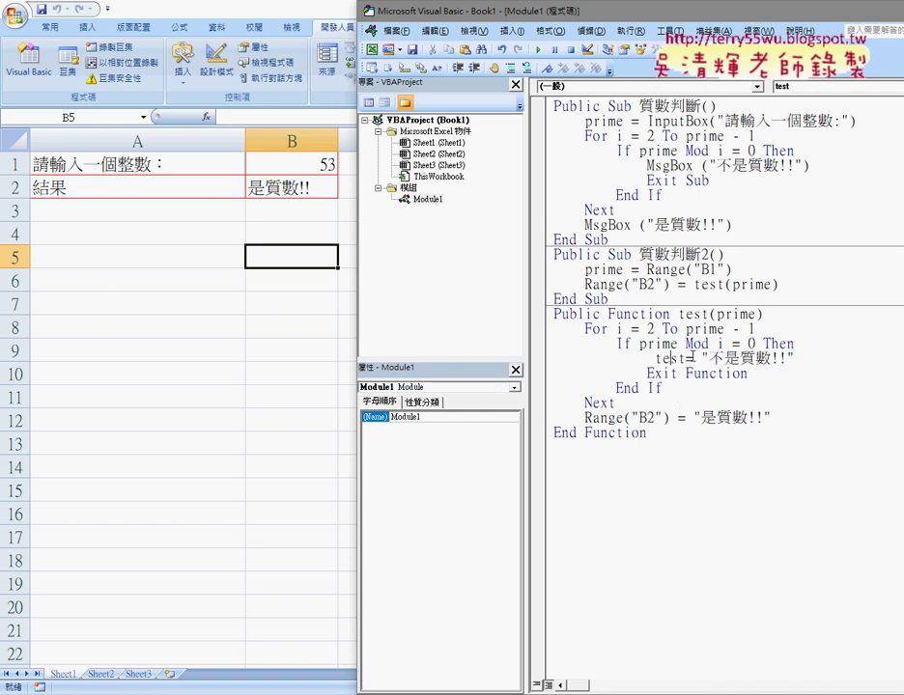
pyautogui.hotkey('shift', 'Right')
pyautogui.hotkey('shift', 'Right')
pyautogui.hotkey('shift', 'Right')
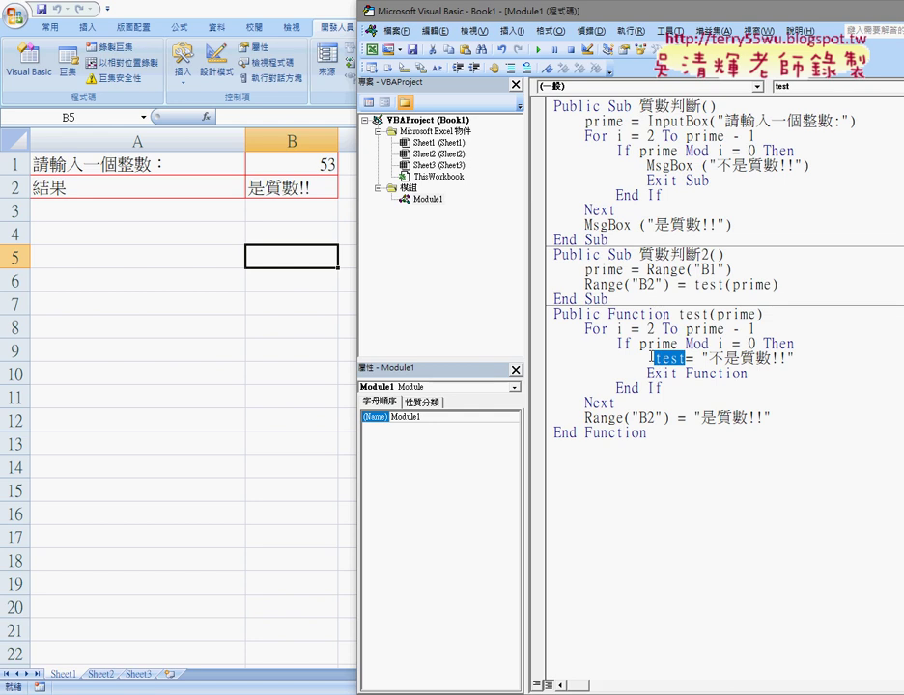
pyautogui.press('Right')
# Replace Range("B2") with test on the 是質數!! line and align it with Exit Function
pyautogui.moveTo(669, 417); pyautogui.dragTo(585, 417)
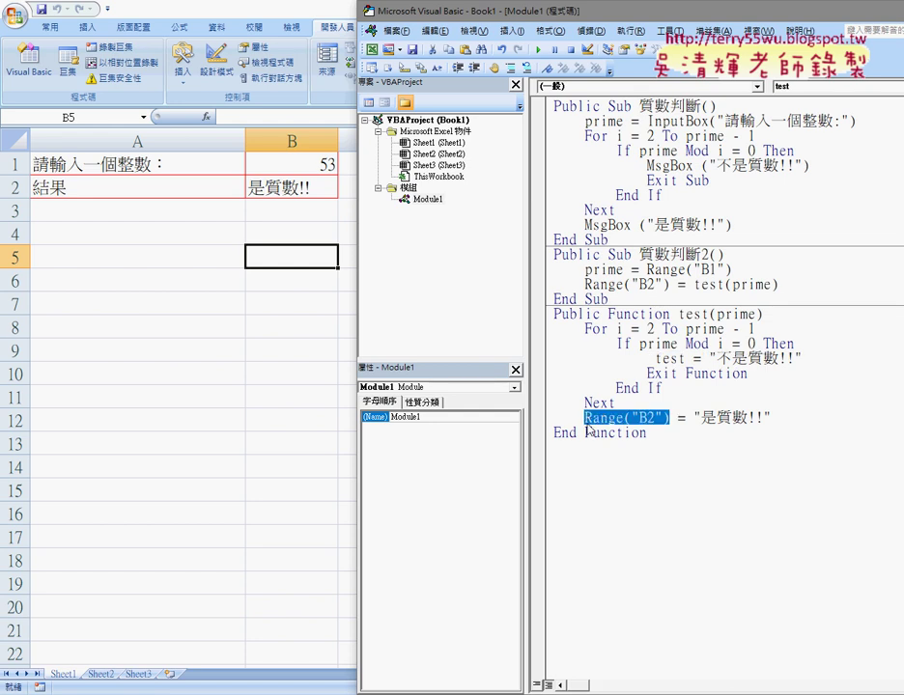
pyautogui.write('test')
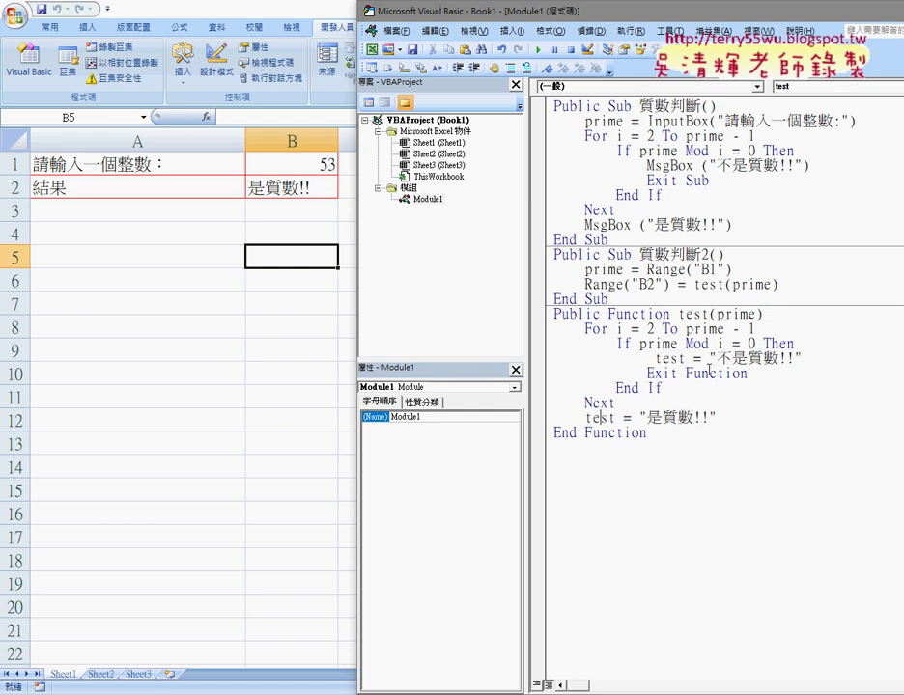
pyautogui.click(683, 462)
pyautogui.click(657, 359)
pyautogui.press('BackSpace')
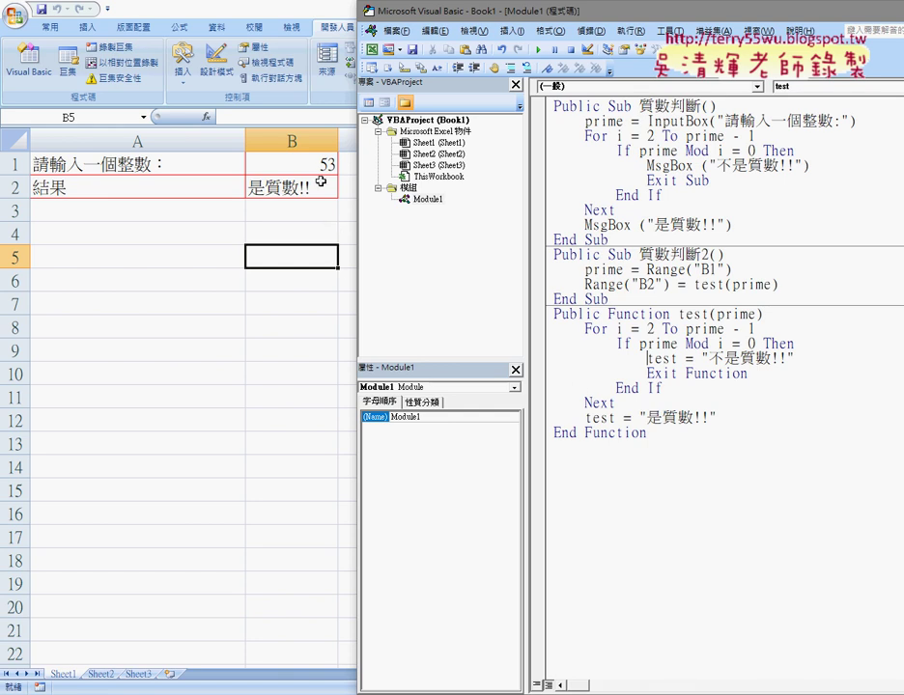
pyautogui.click(325, 164)
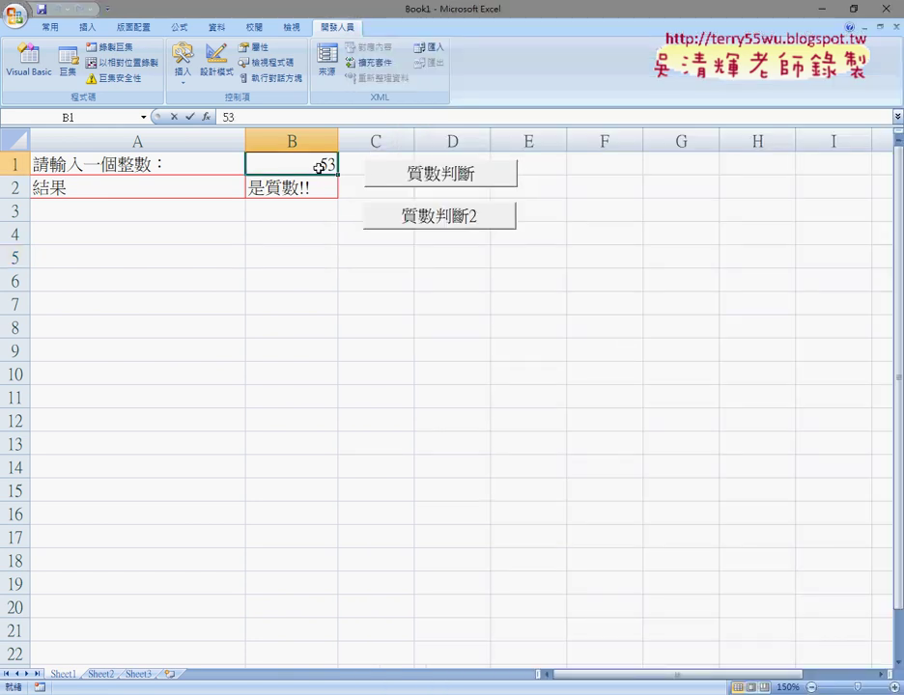
pyautogui.write('52')
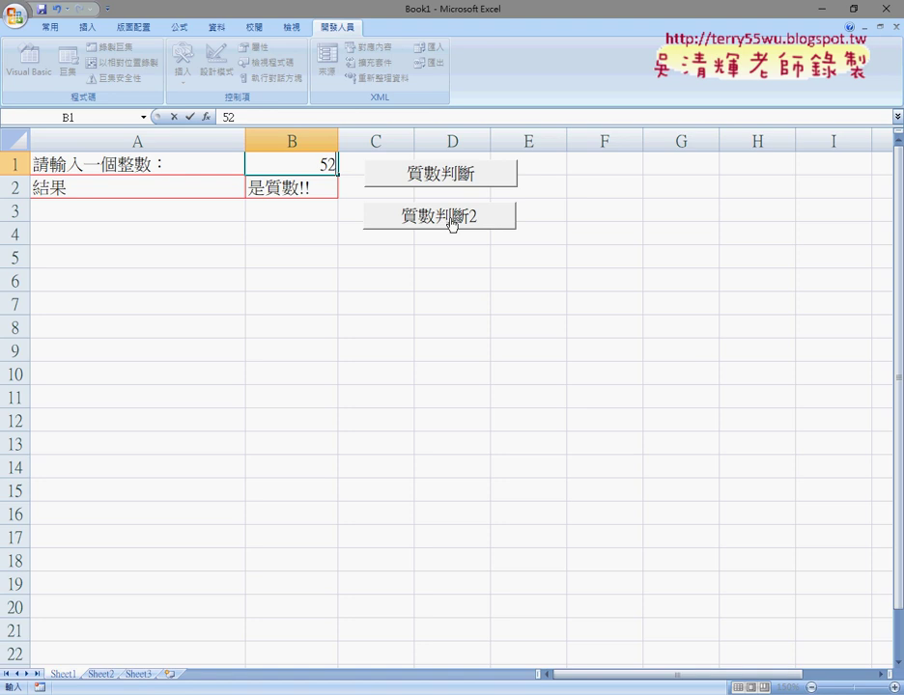
pyautogui.click(399, 295)
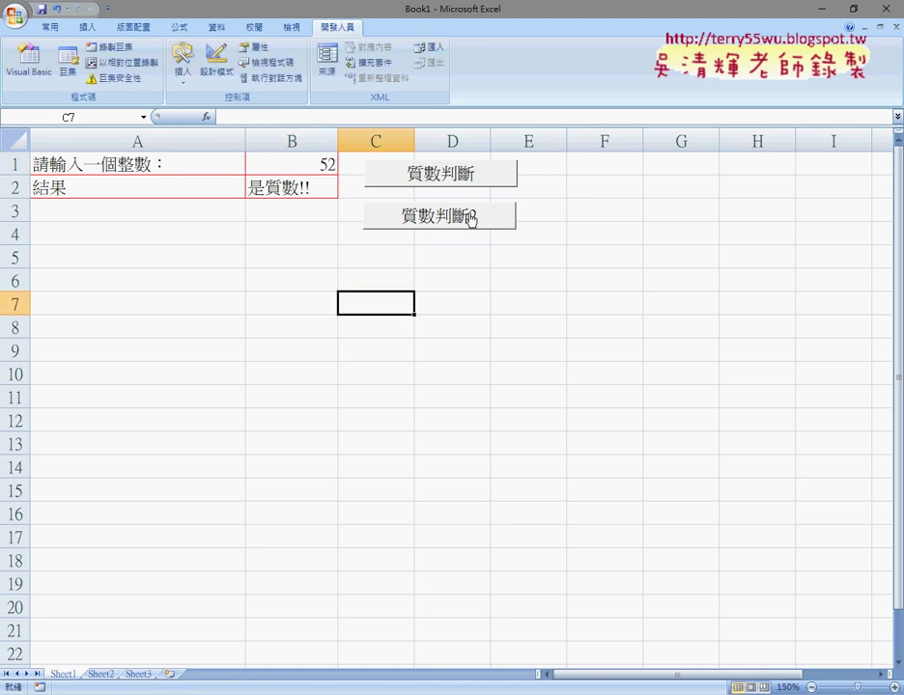
pyautogui.click(470, 221)
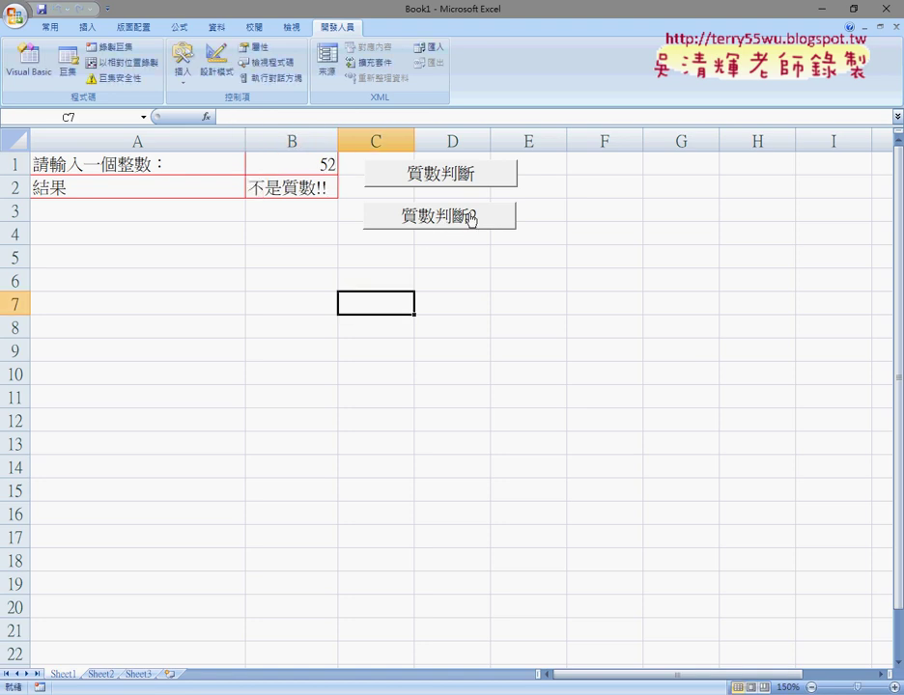
pyautogui.doubleClick(317, 164)
pyautogui.moveTo(323, 161); pyautogui.dragTo(346, 162)
pyautogui.write('3')
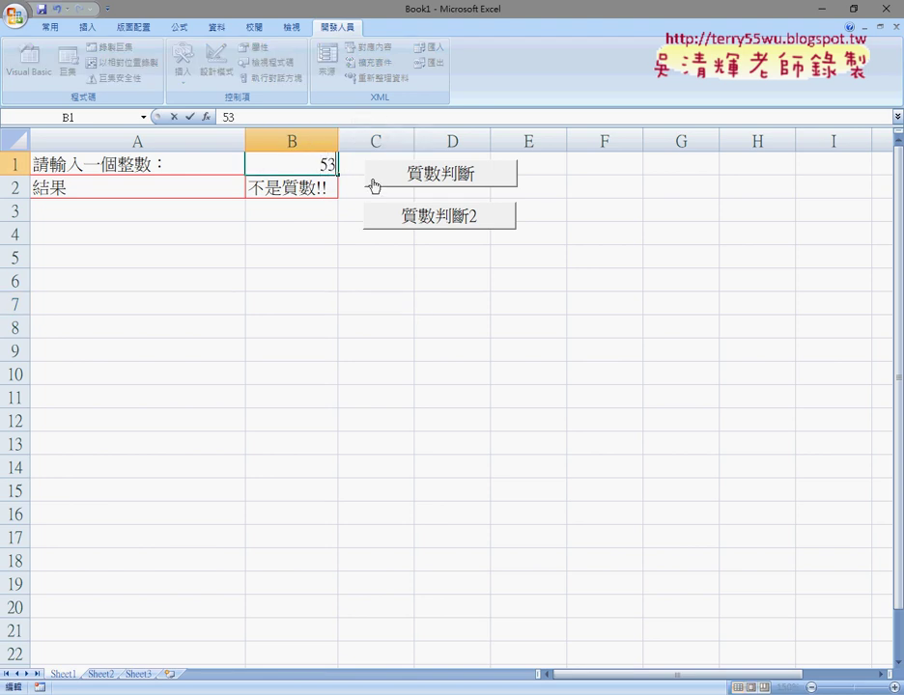
pyautogui.click(381, 327)
pyautogui.click(438, 222)
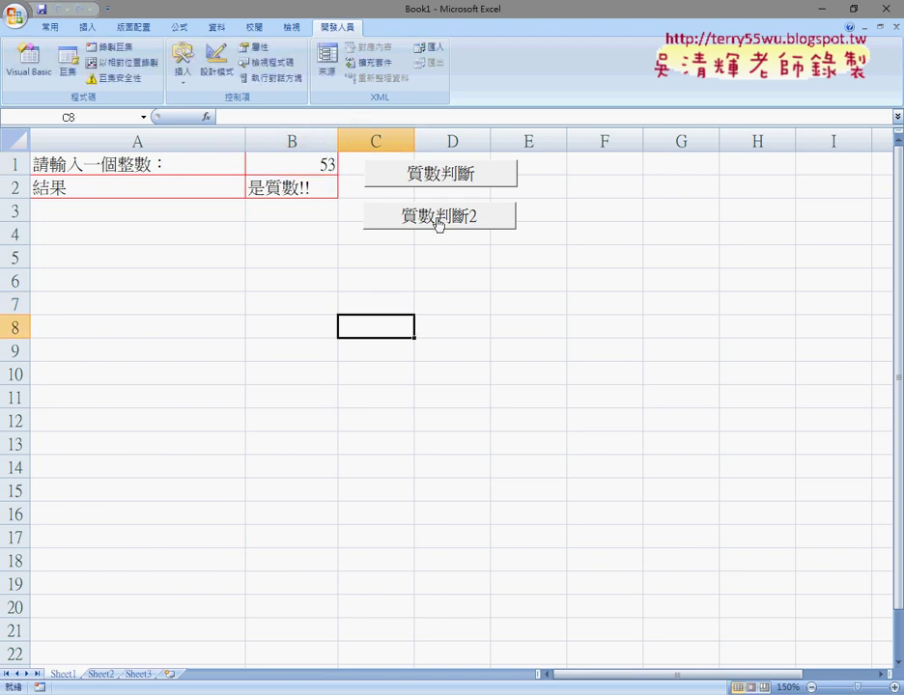
pyautogui.click(16, 62)
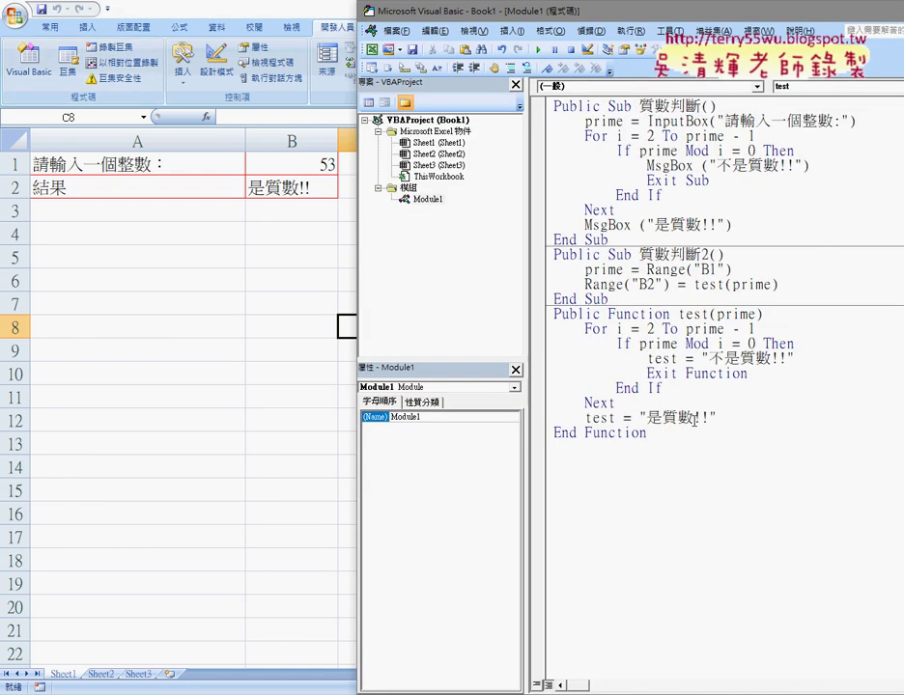
pyautogui.moveTo(647, 433); pyautogui.dragTo(554, 315)
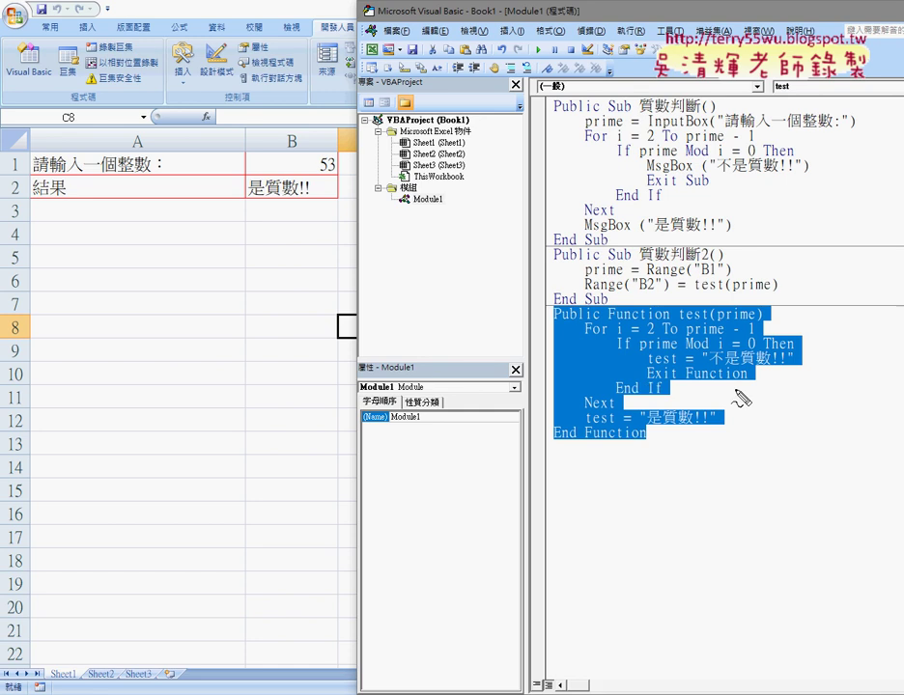
pyautogui.moveTo(680, 324); pyautogui.dragTo(714, 323)
pyautogui.moveTo(656, 365); pyautogui.dragTo(694, 364)
pyautogui.moveTo(588, 425); pyautogui.dragTo(639, 424)
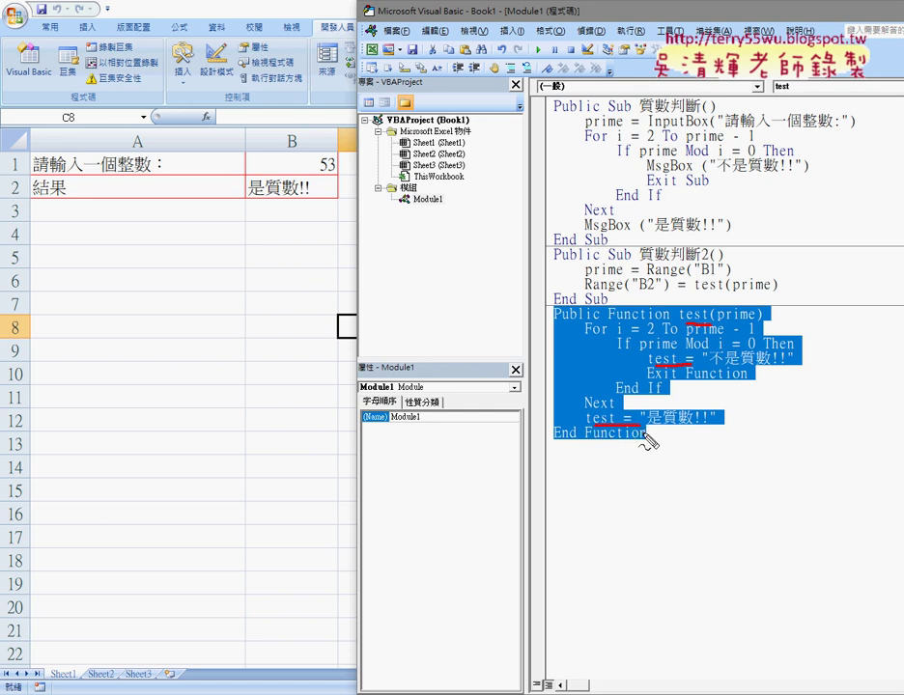